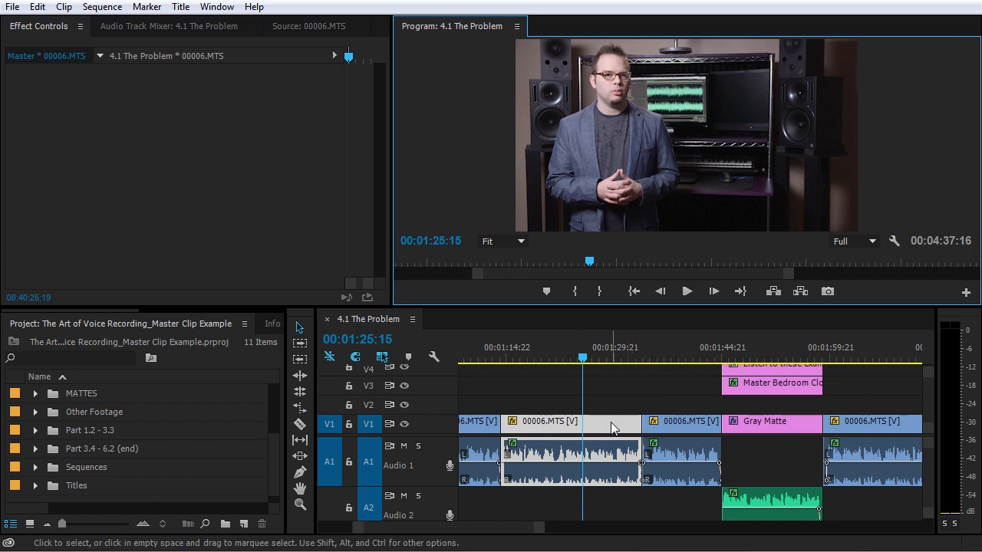
Look over the edited clips in the 4.1 The Problem sequence from beginning to end.
{"action": "left_click", "coordinate": [614, 402]}
{"action": "key", "text": "backslash"}
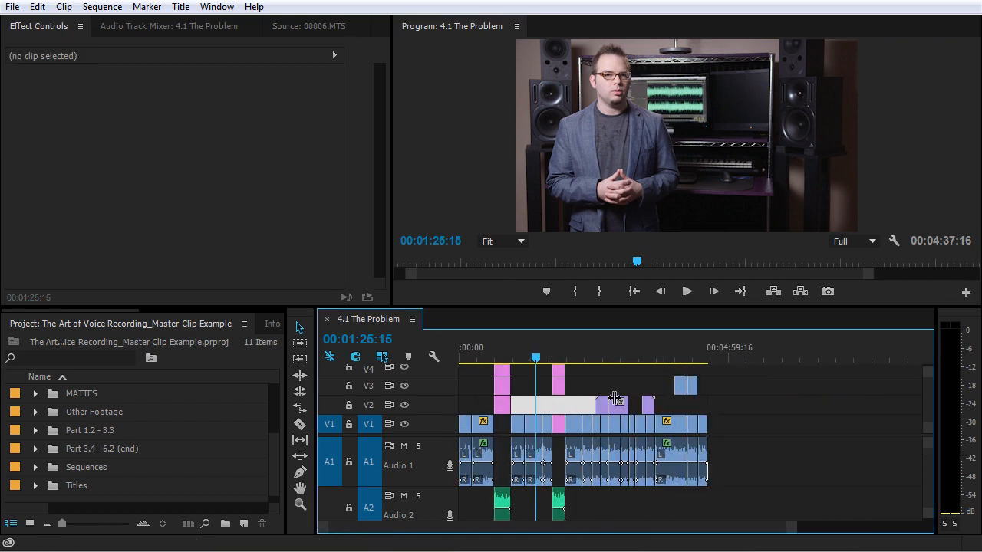
{"action": "key", "text": "equal"}
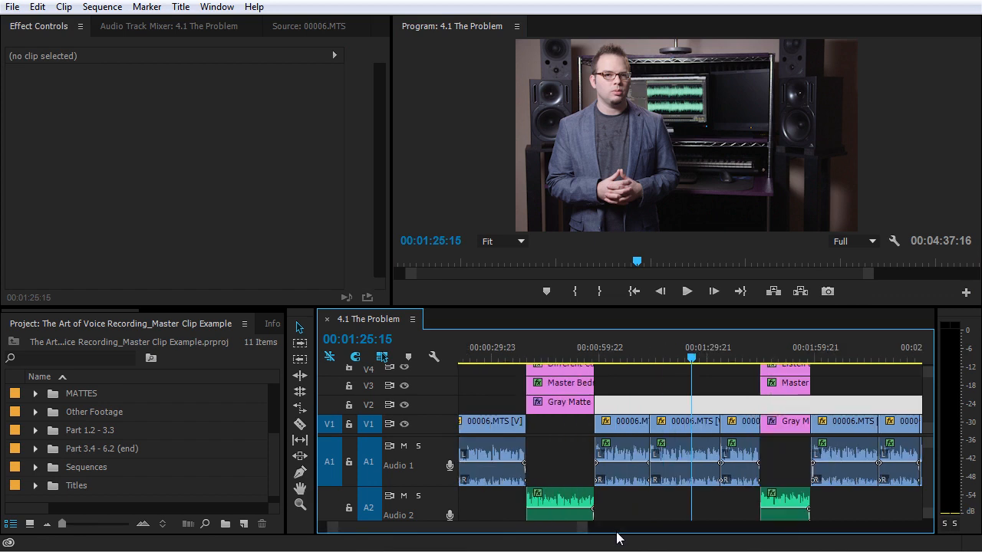
{"action": "scroll", "coordinate": [480, 465], "scroll_direction": "up", "scroll_amount": 3}
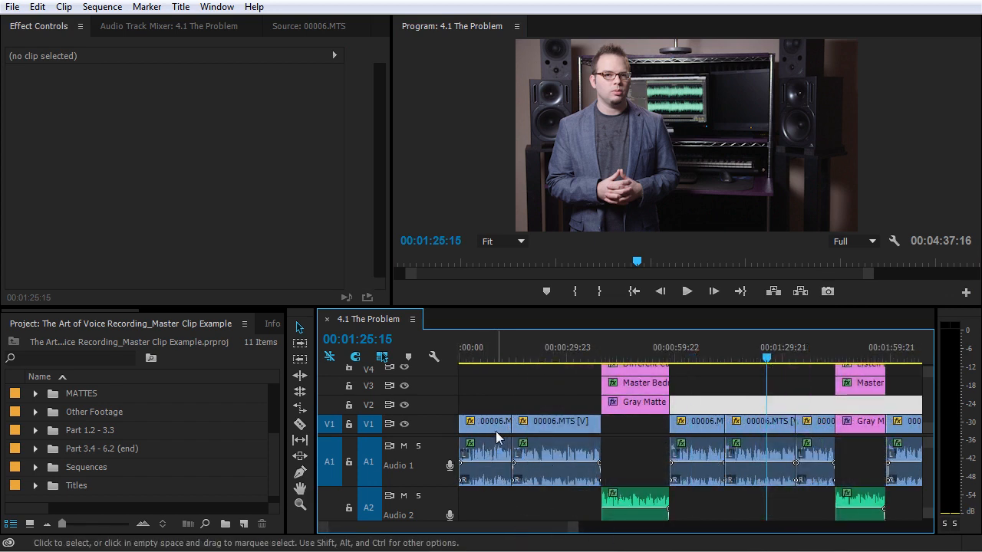
{"action": "scroll", "coordinate": [536, 531], "scroll_direction": "down", "scroll_amount": 10}
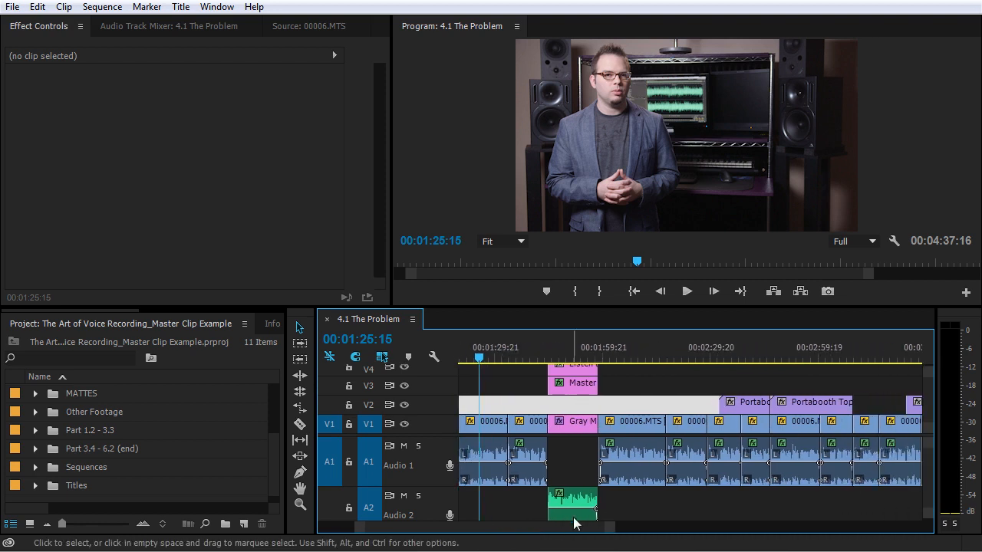
{"action": "scroll", "coordinate": [626, 532], "scroll_direction": "down", "scroll_amount": 12}
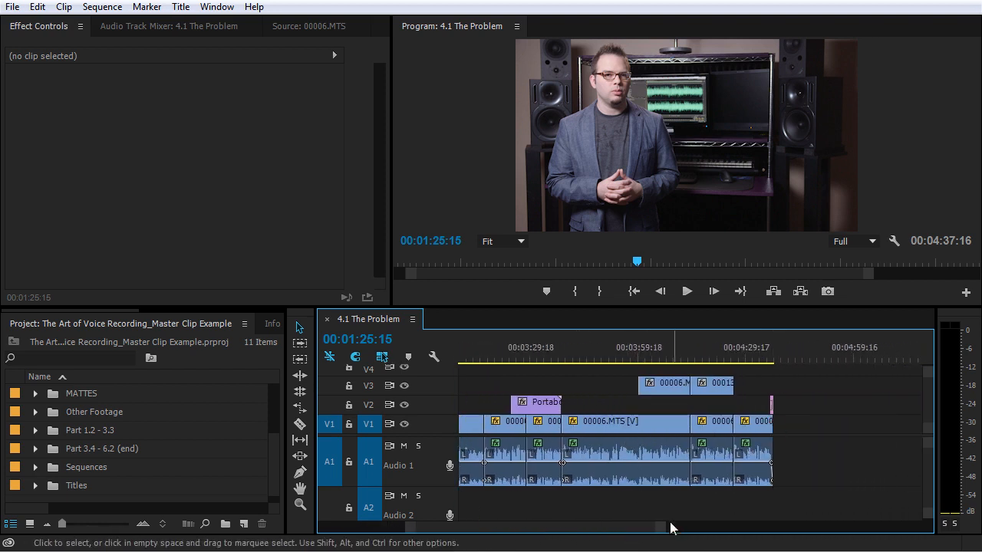
{"action": "scroll", "coordinate": [586, 535], "scroll_direction": "up", "scroll_amount": 6}
{"action": "scroll", "coordinate": [585, 535], "scroll_direction": "up", "scroll_amount": 15}
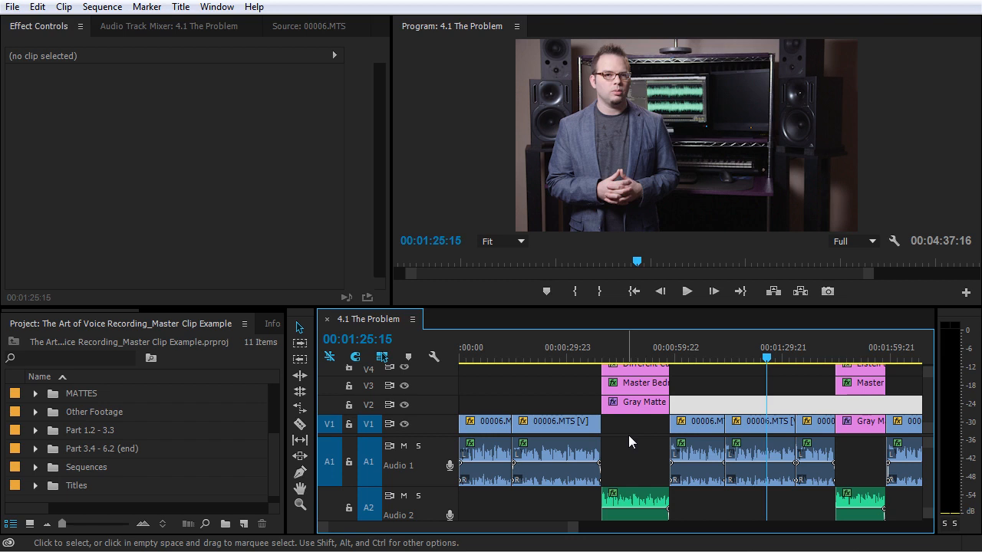
{"action": "key", "text": "minus"}
{"action": "key", "text": "minus"}
{"action": "key", "text": "equal"}
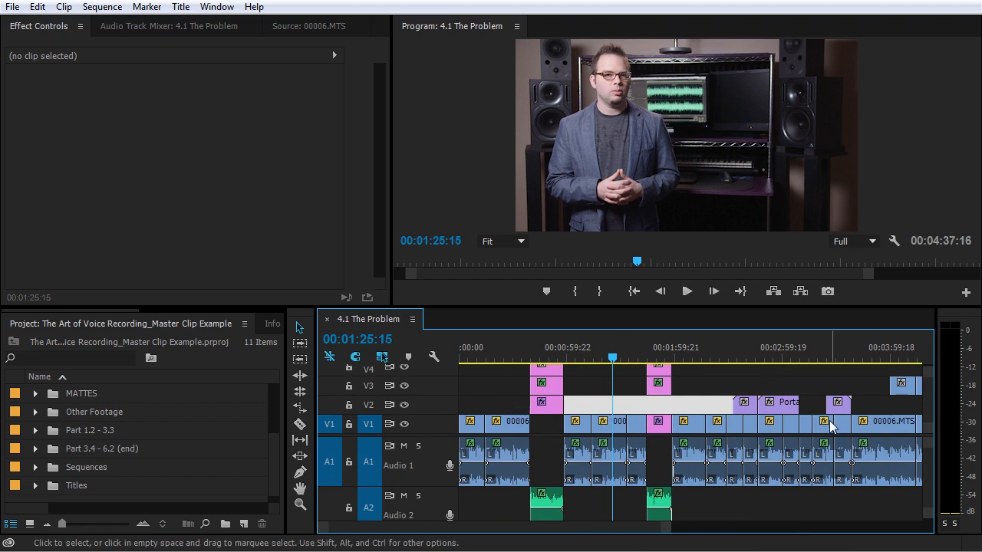
{"action": "key", "text": "minus"}
{"action": "key", "text": "equal"}
{"action": "key", "text": "equal"}
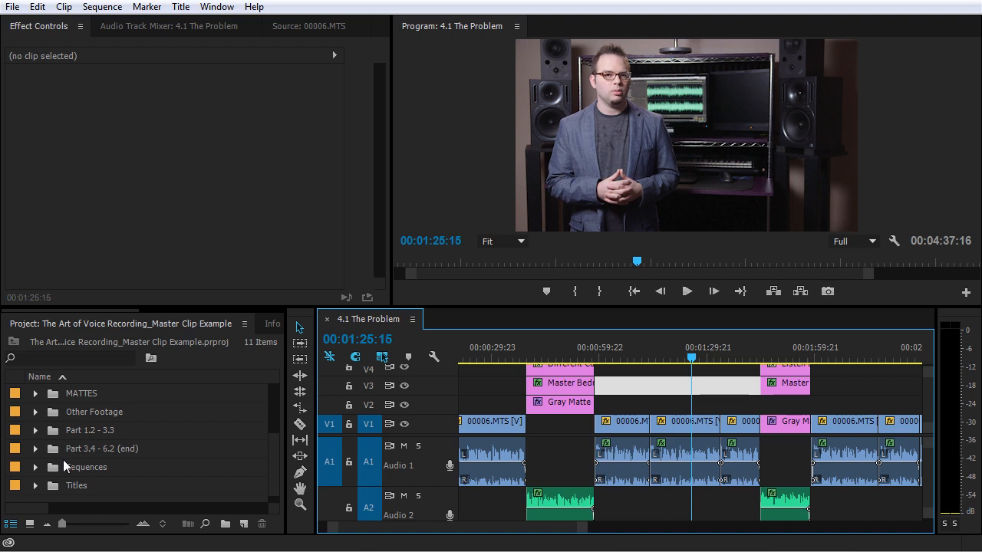
Search the effects for "three" and pick out the Three-Way Color Corrector for the V1 clips.
{"action": "left_click", "coordinate": [219, 311]}
{"action": "left_click", "coordinate": [262, 328]}
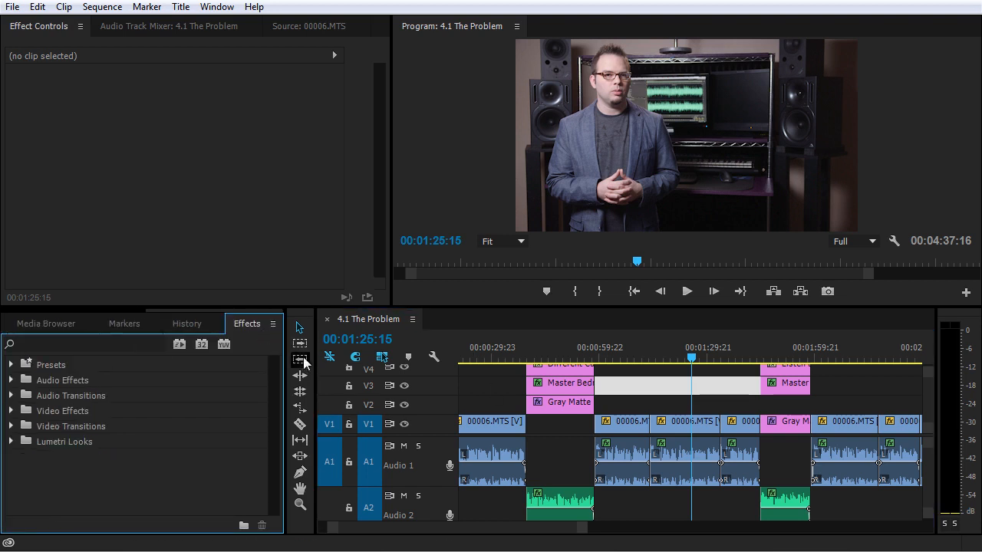
{"action": "left_click", "coordinate": [108, 345]}
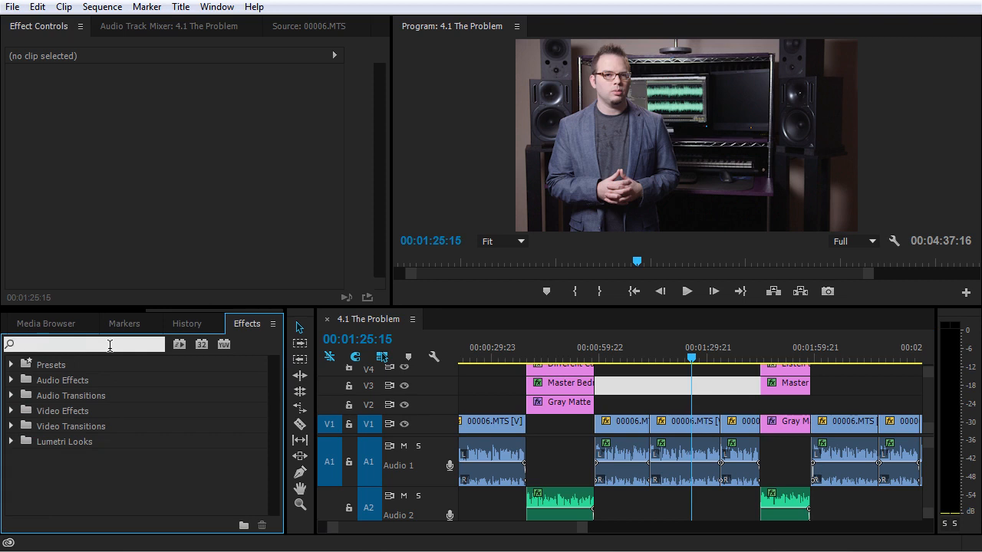
{"action": "type", "text": "three"}
{"action": "left_click_drag", "start_coordinate": [124, 436], "coordinate": [667, 430]}
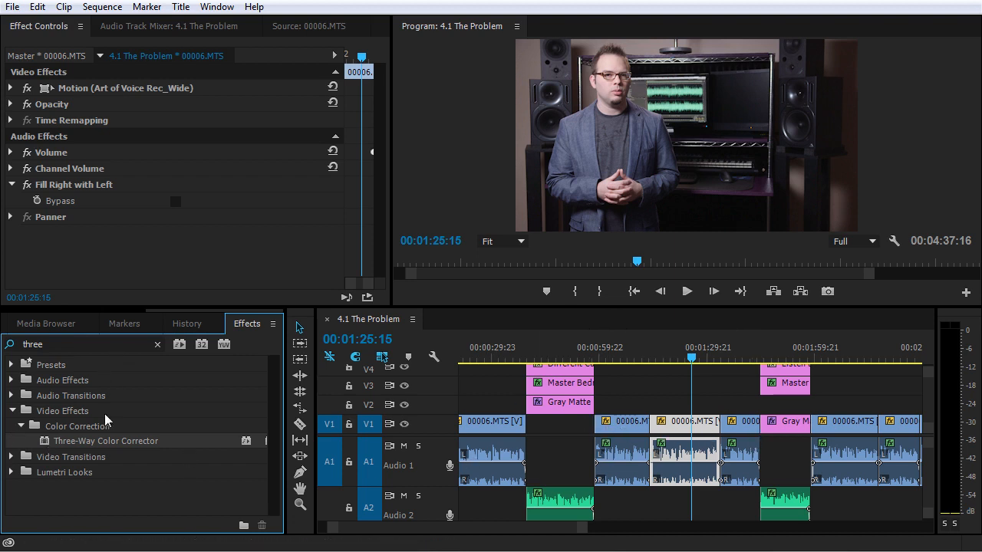
Match the frame of the V1 clip at 00:01:25:15 to its source footage and view its master effect settings.
{"action": "left_click", "coordinate": [314, 26]}
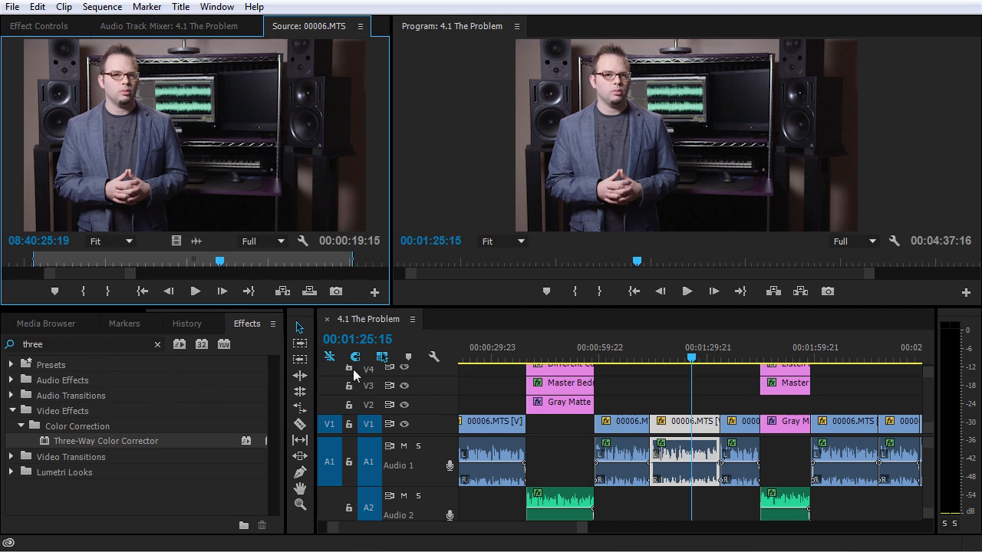
{"action": "left_click", "coordinate": [691, 421]}
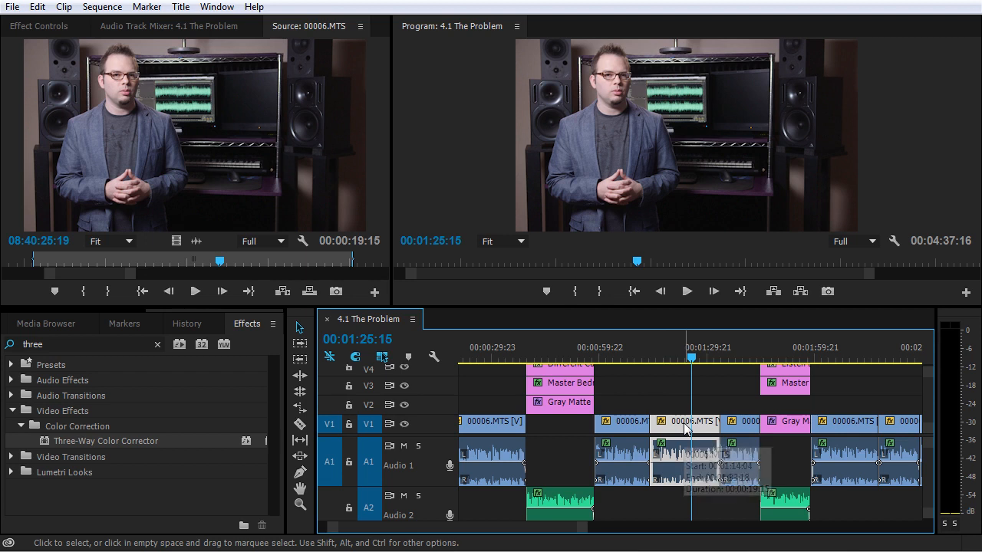
{"action": "key", "text": "f"}
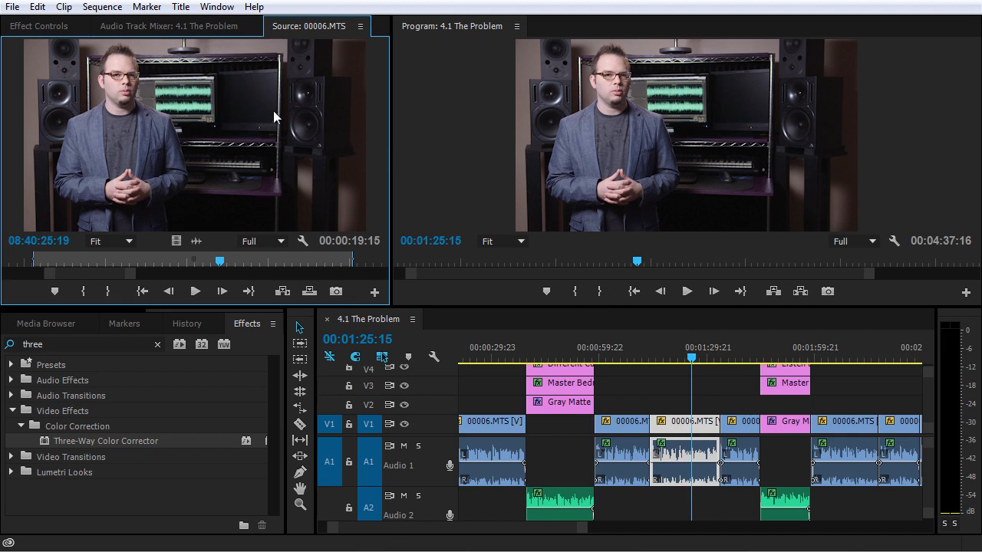
{"action": "left_click", "coordinate": [39, 28]}
Open the V1 clip at 00:01:06:21 directly from the sequence as a source and inspect its effect settings and full source range.
{"action": "left_click", "coordinate": [624, 356]}
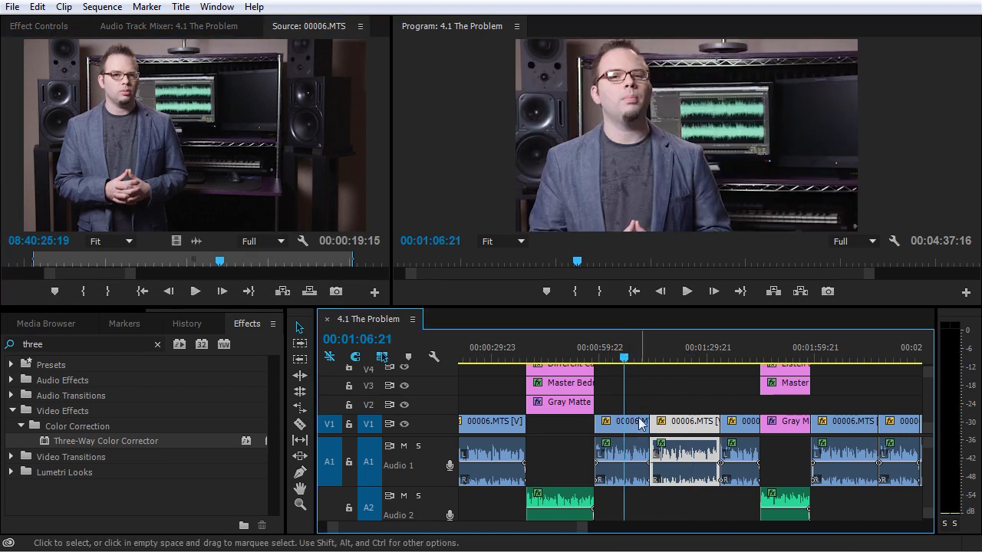
{"action": "double_click", "coordinate": [629, 433]}
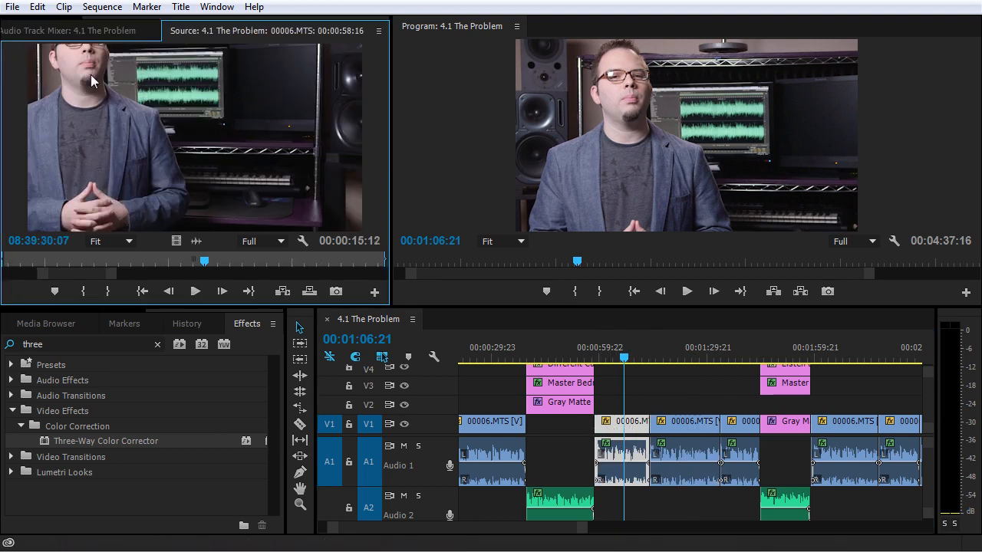
{"action": "scroll", "coordinate": [105, 23], "scroll_direction": "up", "scroll_amount": 2}
{"action": "left_click", "coordinate": [55, 31]}
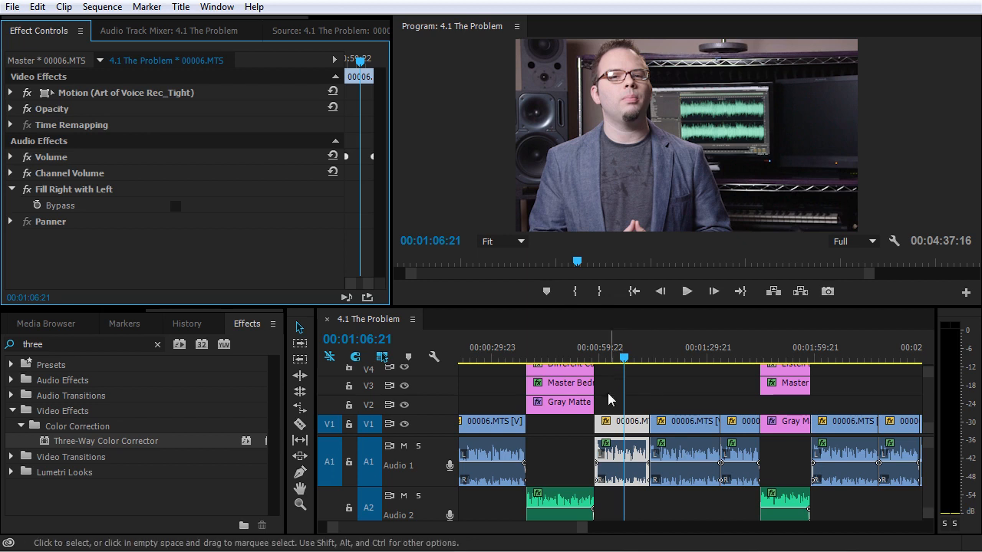
{"action": "left_click", "coordinate": [313, 31]}
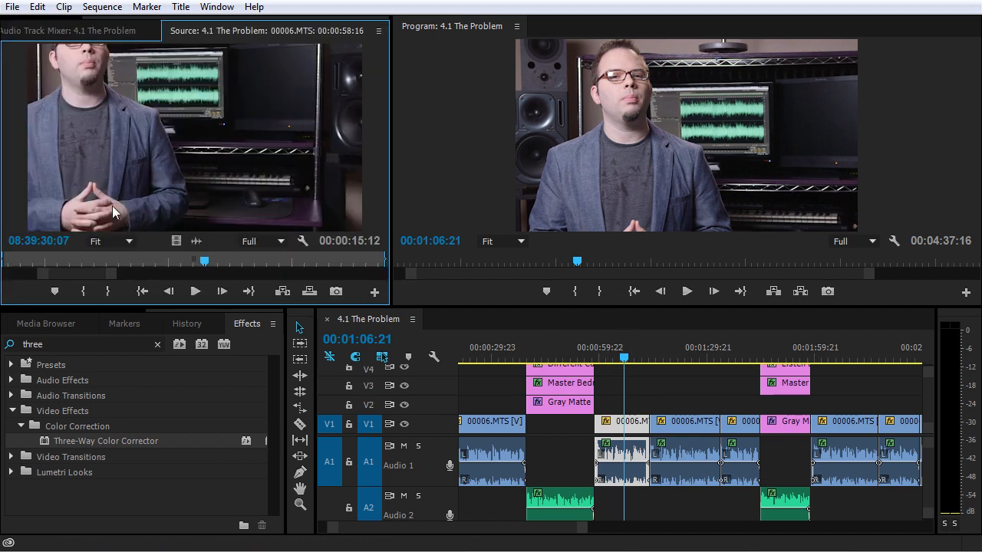
{"action": "left_click_drag", "start_coordinate": [110, 278], "coordinate": [377, 285]}
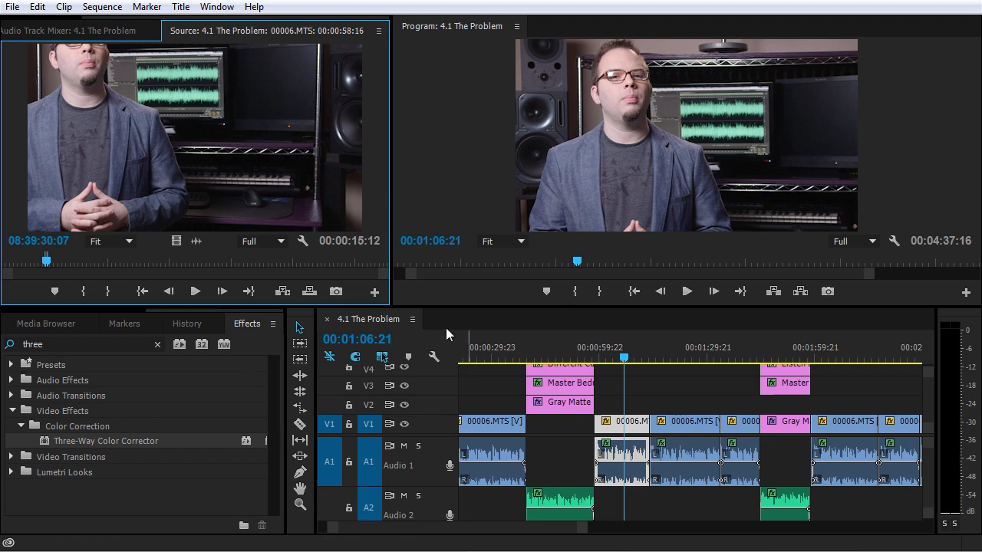
Match the frame of the V1 clip at 00:01:06:21 and apply the Three-Way Color Corrector to its master clip's effects.
{"action": "left_click", "coordinate": [633, 426]}
{"action": "double_click", "coordinate": [632, 426]}
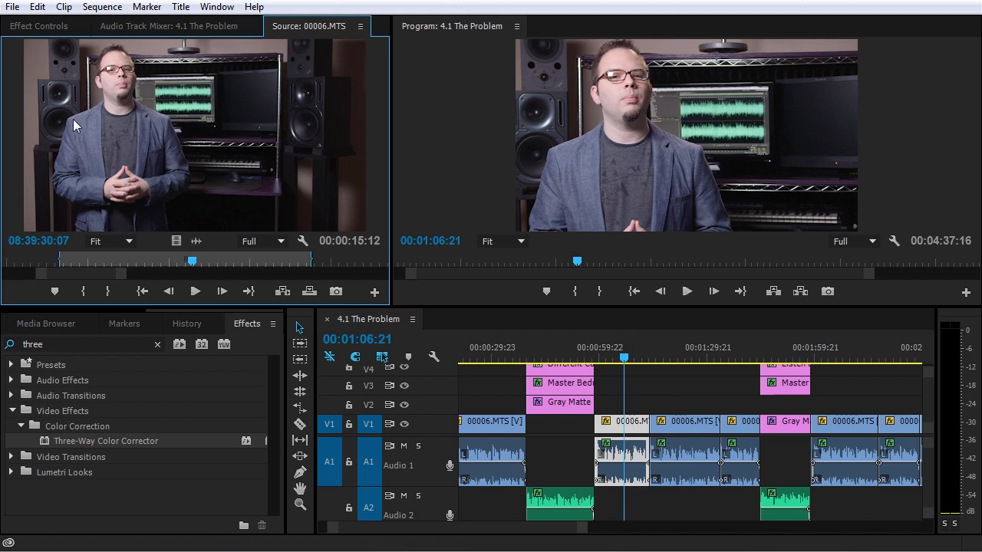
{"action": "left_click", "coordinate": [42, 27]}
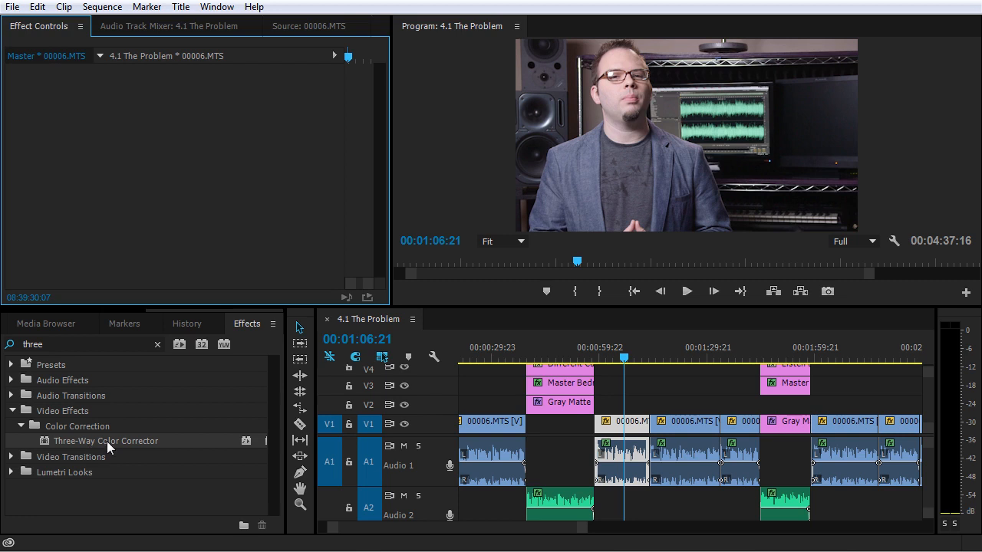
{"action": "left_click_drag", "start_coordinate": [102, 440], "coordinate": [191, 165]}
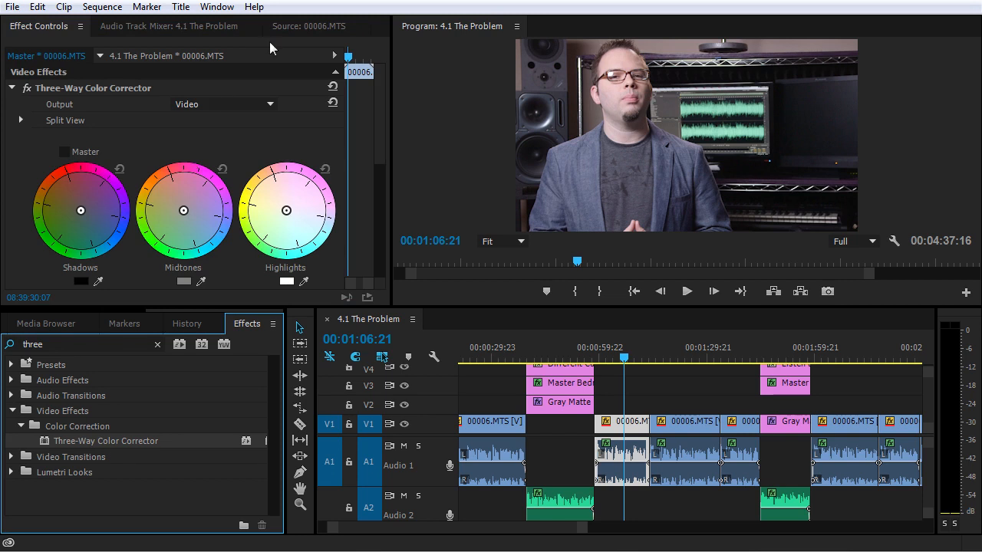
Apply another Three-Way Color Corrector to the master clip through its source image and show the master effects.
{"action": "left_click", "coordinate": [306, 28]}
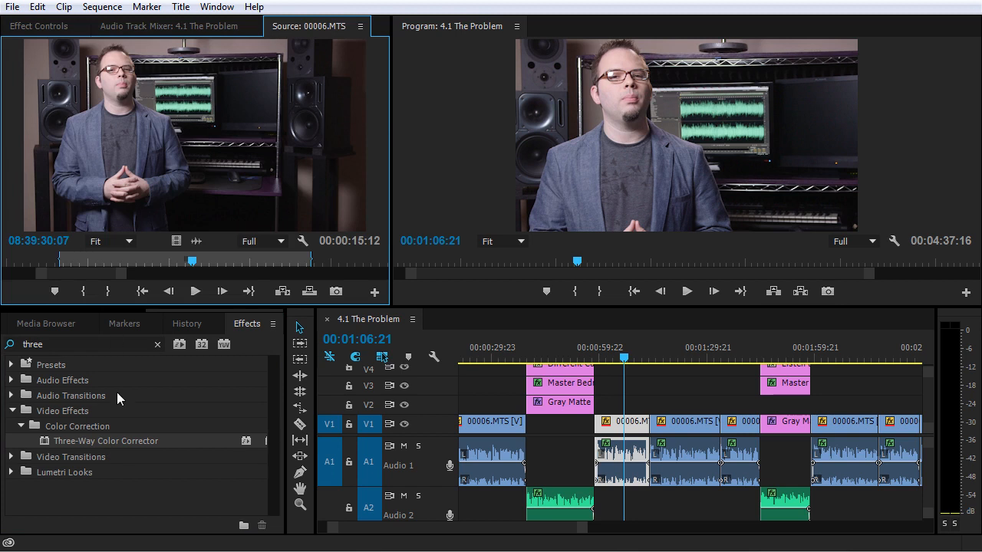
{"action": "left_click_drag", "start_coordinate": [76, 443], "coordinate": [233, 117]}
{"action": "left_click", "coordinate": [22, 29]}
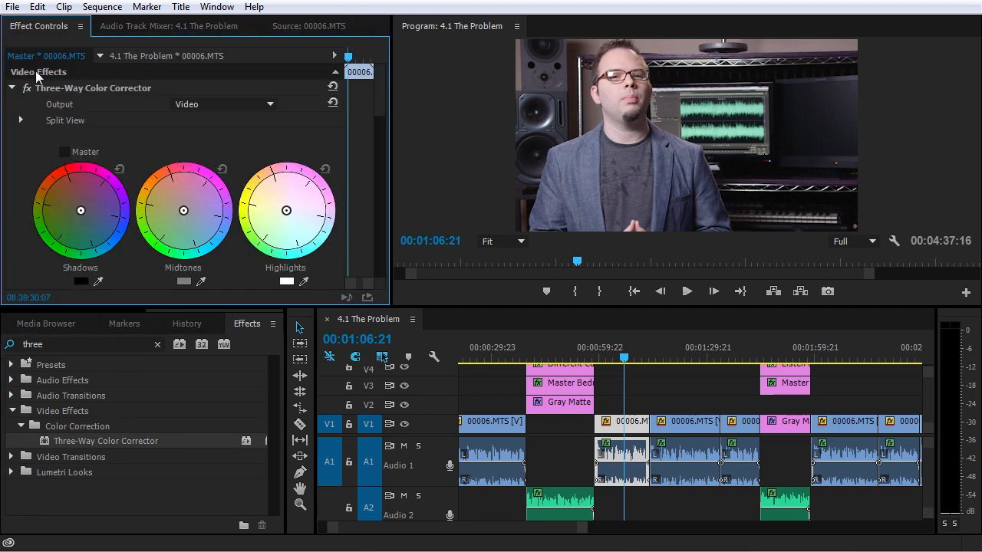
Delete both Three-Way Color Corrector effects from the 00006.MTS master clip.
{"action": "left_click", "coordinate": [69, 105]}
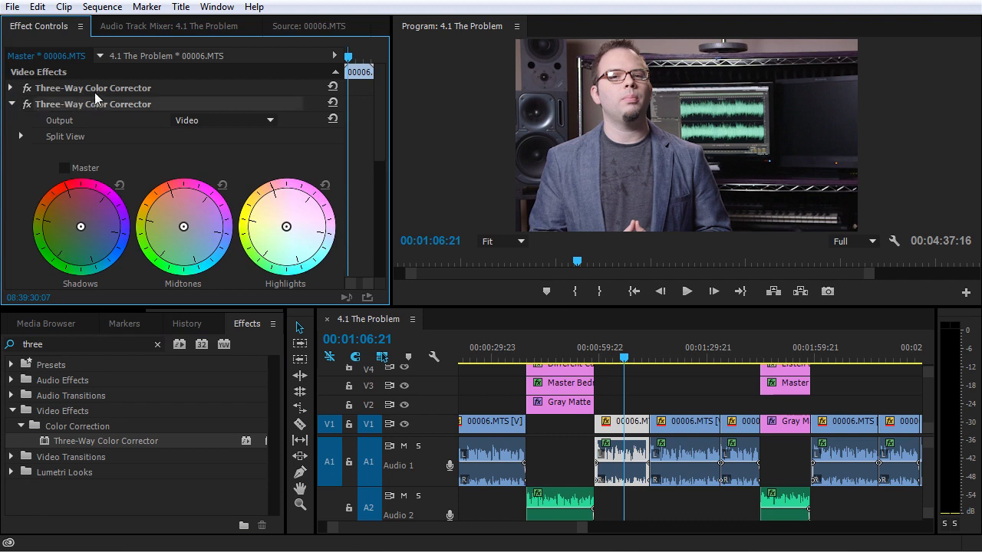
{"action": "key", "text": "Delete"}
{"action": "left_click", "coordinate": [93, 87]}
{"action": "key", "text": "Delete"}
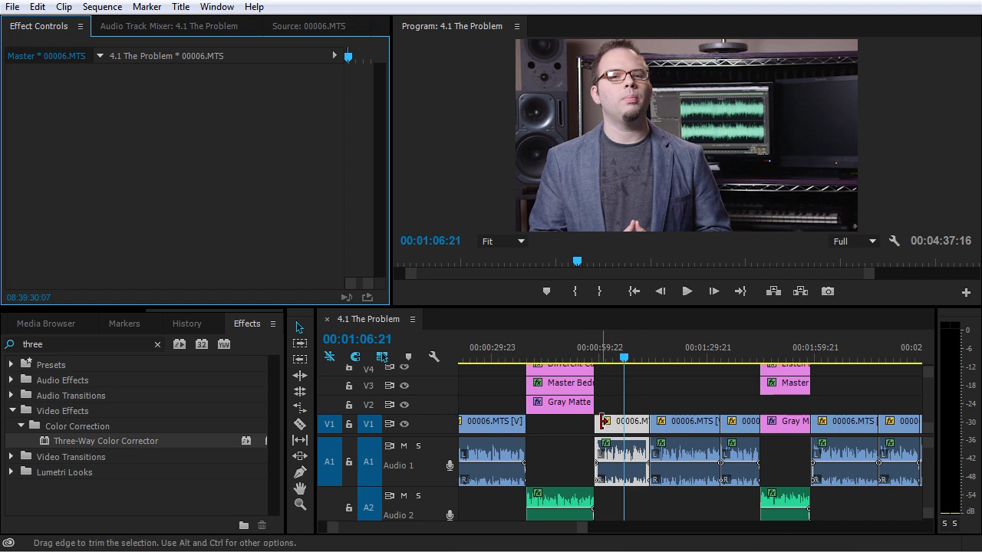
Reveal the sequence clip's source footage in the project and dock the project bins beside the Program monitor.
{"action": "right_click", "coordinate": [623, 430]}
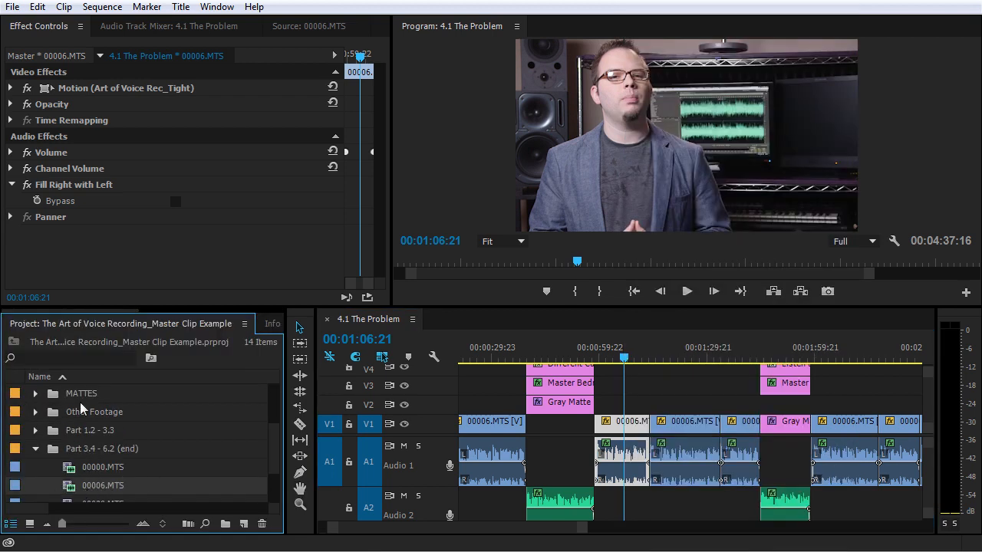
{"action": "left_click_drag", "start_coordinate": [86, 328], "coordinate": [968, 177]}
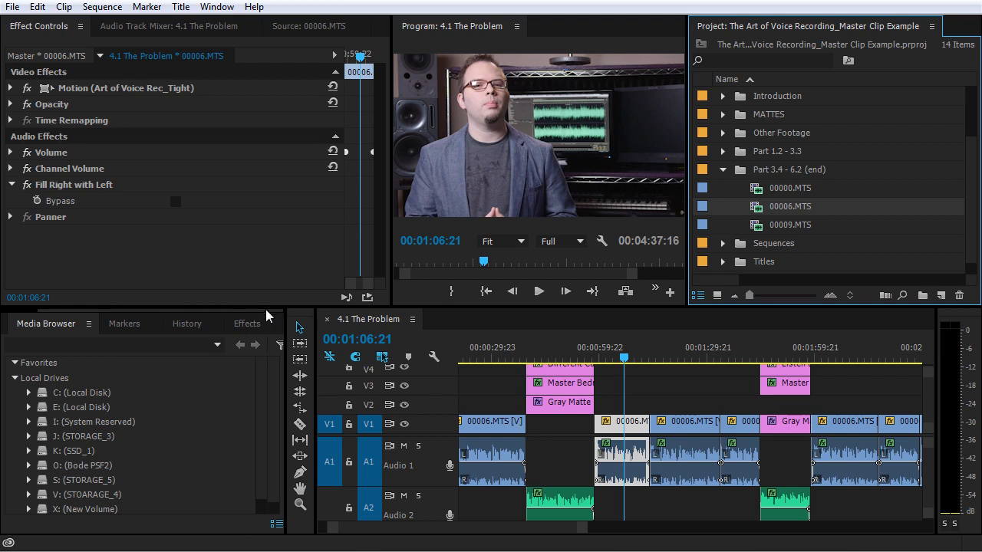
Apply the Three-Way Color Corrector to the 00006.MTS footage in the Part 3.4 - 6.2 (end) bin.
{"action": "left_click", "coordinate": [265, 323]}
{"action": "left_click_drag", "start_coordinate": [69, 445], "coordinate": [777, 213]}
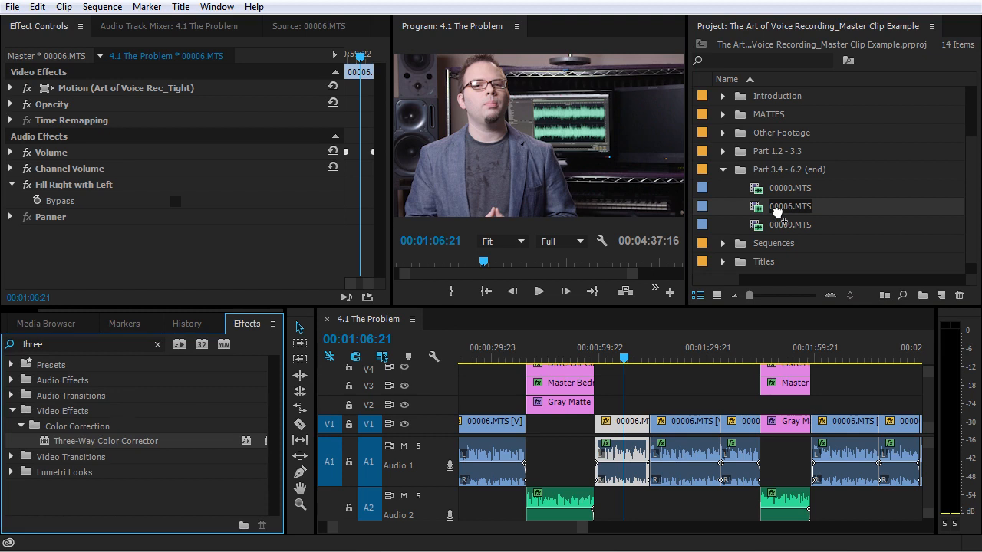
{"action": "left_click_drag", "start_coordinate": [777, 212], "coordinate": [778, 215]}
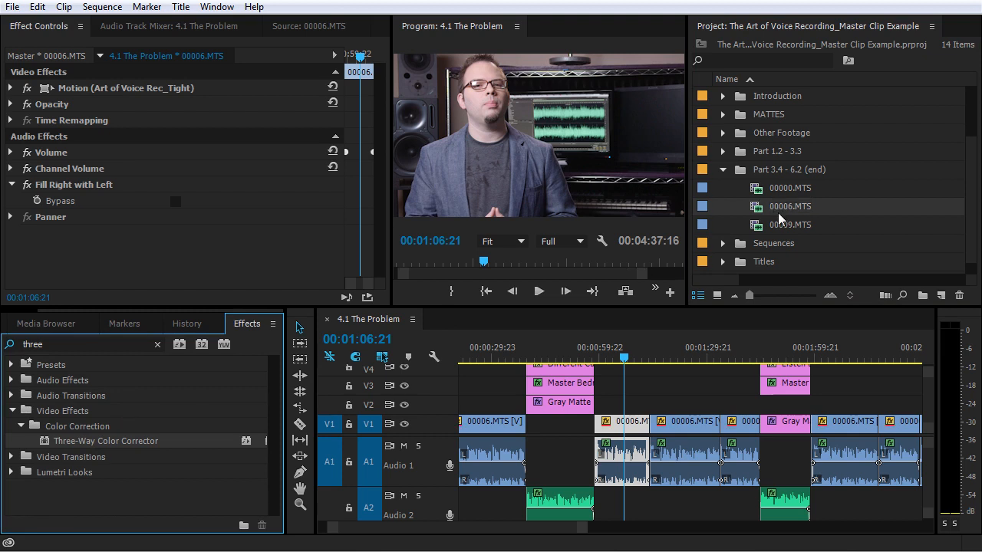
Match the frame of the V1 clip at 00:01:06:21 and compare its sequence effects with its master Three-Way Color Corrector settings.
{"action": "left_click", "coordinate": [629, 430]}
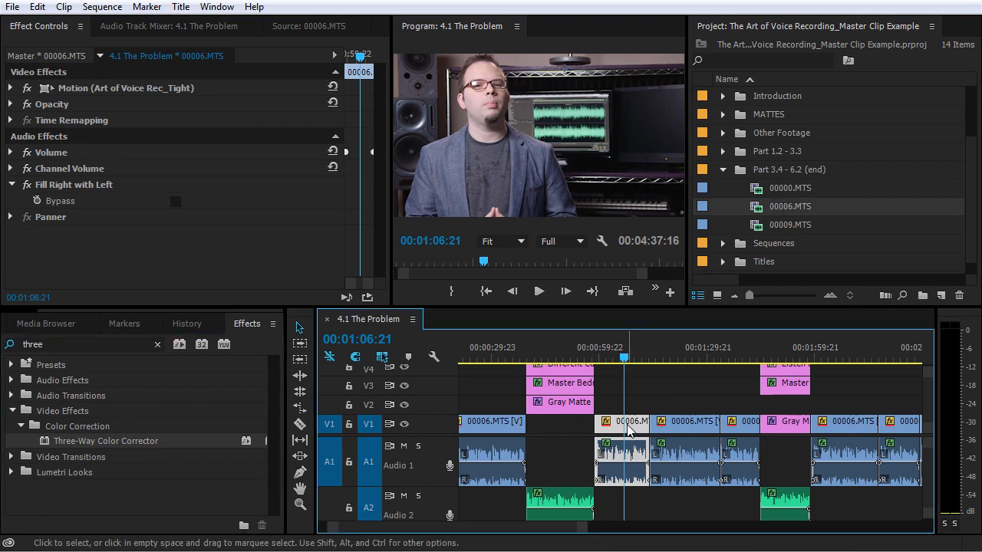
{"action": "double_click", "coordinate": [629, 429]}
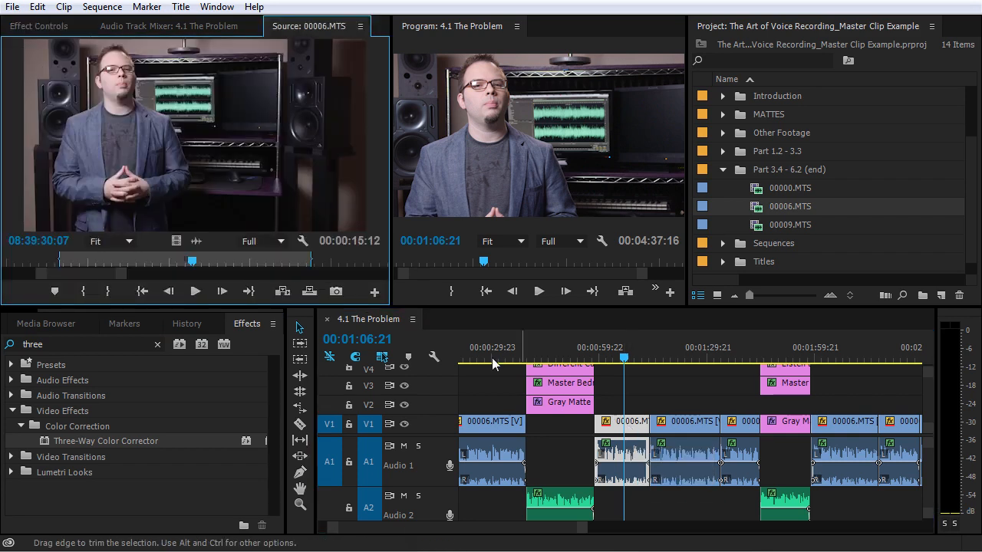
{"action": "left_click", "coordinate": [36, 27]}
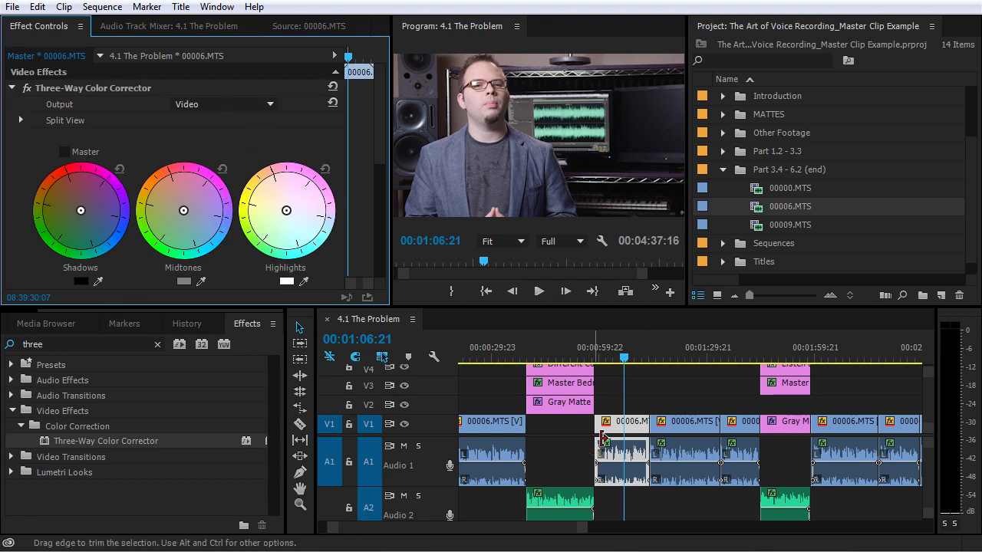
{"action": "left_click", "coordinate": [635, 427]}
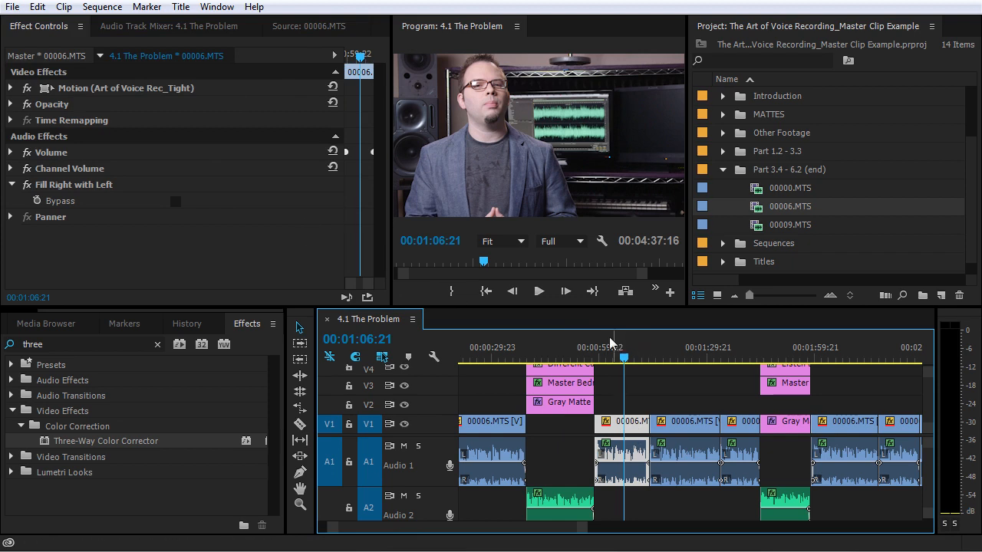
{"action": "double_click", "coordinate": [634, 432]}
{"action": "left_click", "coordinate": [41, 25]}
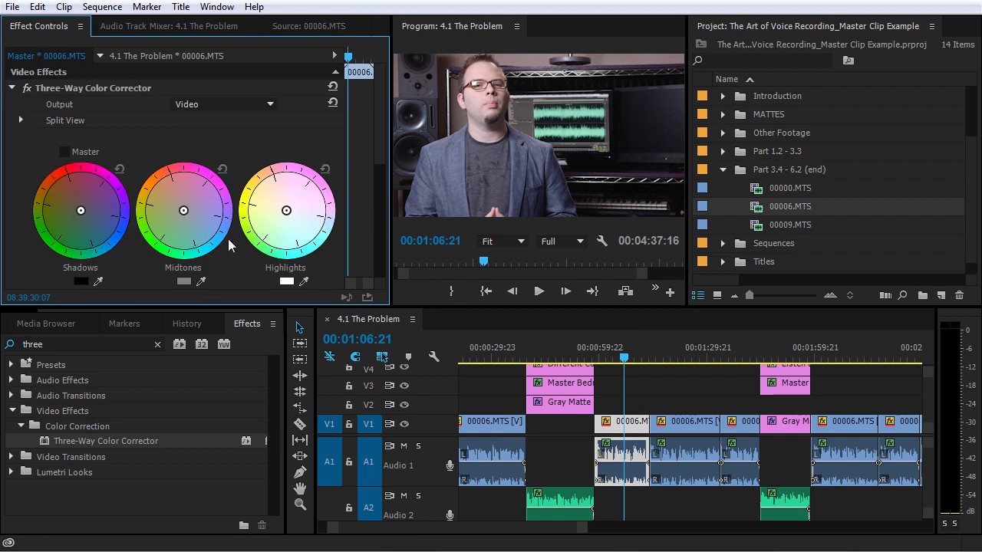
Dock the Project panel with the Effects panel group and enlarge the effect settings and Program monitor area.
{"action": "left_click_drag", "start_coordinate": [299, 308], "coordinate": [310, 424]}
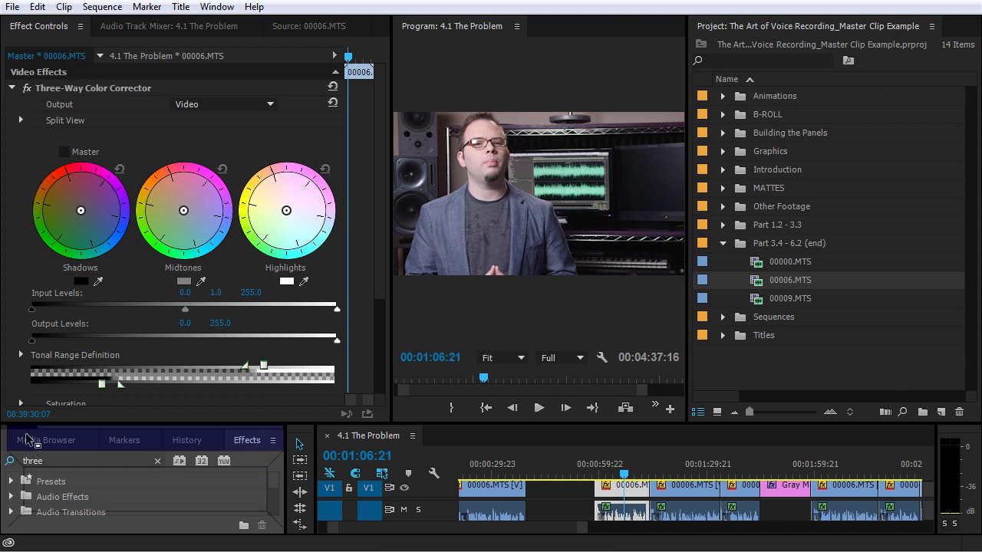
{"action": "left_click_drag", "start_coordinate": [27, 439], "coordinate": [25, 447]}
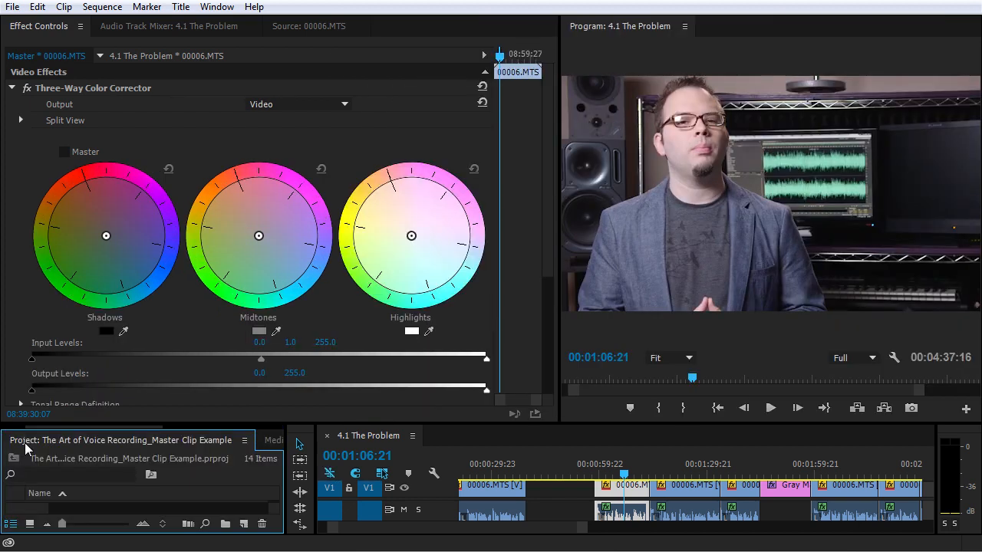
{"action": "left_click_drag", "start_coordinate": [149, 427], "coordinate": [305, 439]}
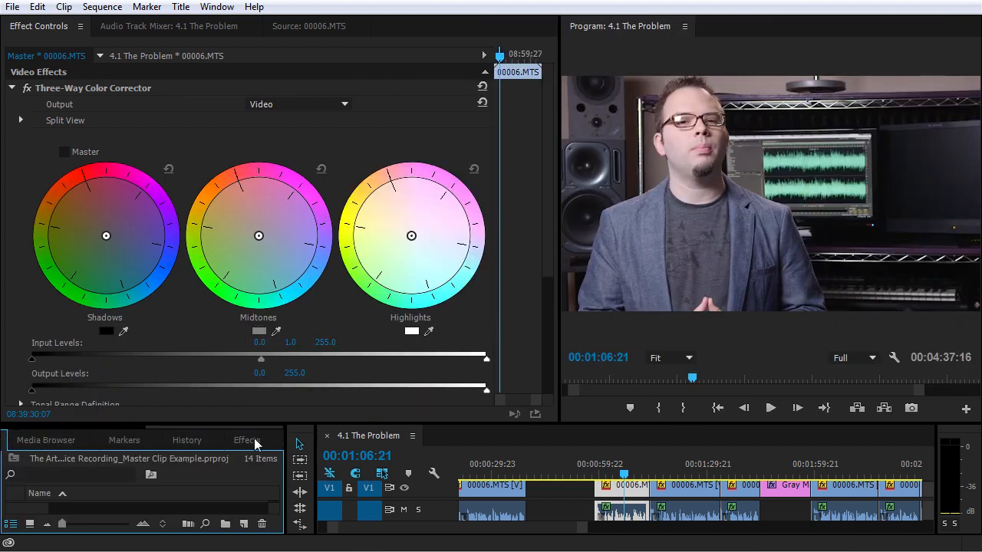
{"action": "left_click_drag", "start_coordinate": [536, 426], "coordinate": [536, 403]}
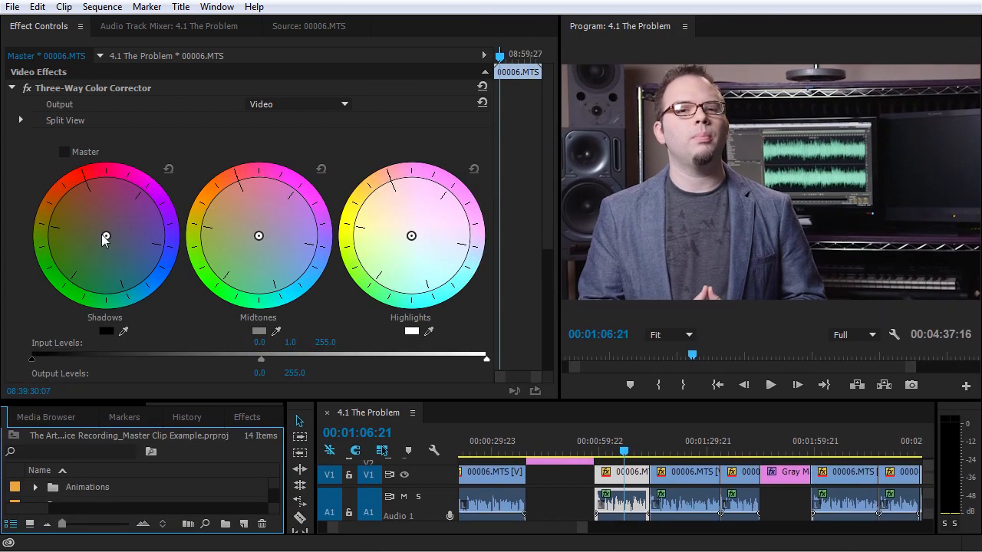
Grade the 00006.MTS master clip with shadows toward blue, midtones toward red, and input levels of 28.8 black and 224.5 white.
{"action": "left_click_drag", "start_coordinate": [104, 228], "coordinate": [133, 283]}
{"action": "left_click_drag", "start_coordinate": [259, 235], "coordinate": [246, 210]}
{"action": "left_click_drag", "start_coordinate": [38, 363], "coordinate": [84, 362]}
{"action": "left_click_drag", "start_coordinate": [485, 359], "coordinate": [432, 362]}
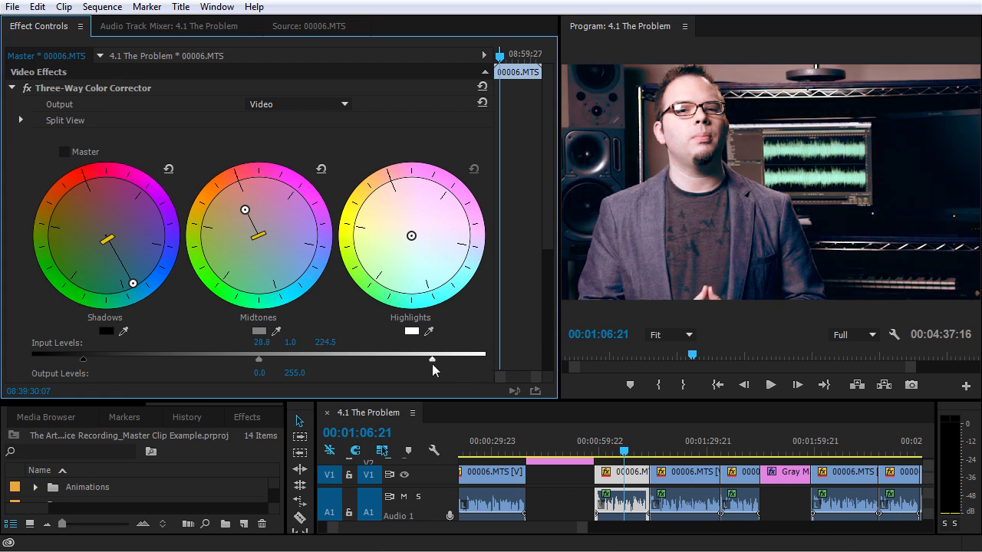
{"action": "mouse_move", "coordinate": [245, 210]}
{"action": "left_mouse_down"}
{"action": "mouse_move", "coordinate": [248, 222]}
{"action": "mouse_move", "coordinate": [248, 207]}
{"action": "left_mouse_up"}
{"action": "left_click_drag", "start_coordinate": [134, 284], "coordinate": [126, 268]}
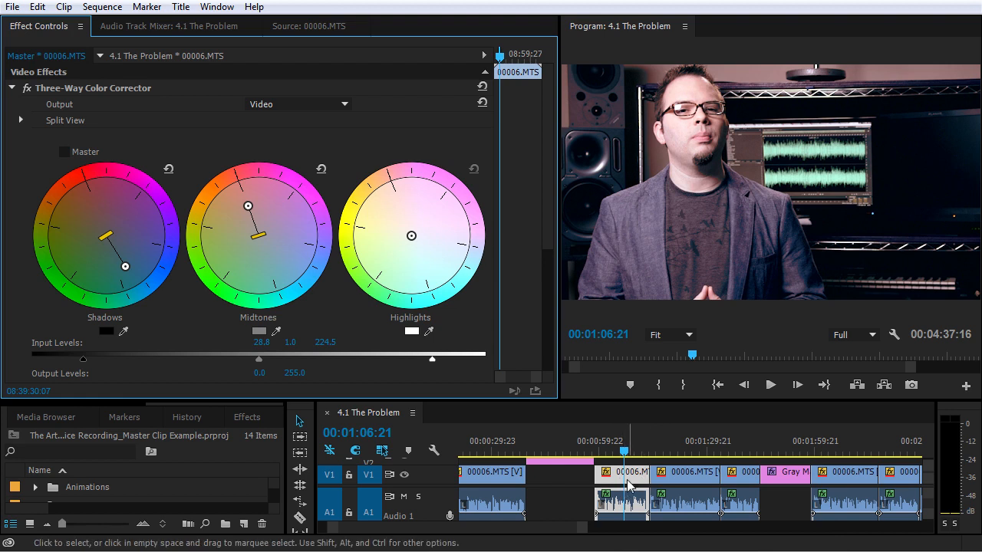
Check the grade on the other V1 cuts up to 00:02:20:21 and inspect the sequence effects of the clip there.
{"action": "left_click", "coordinate": [672, 452]}
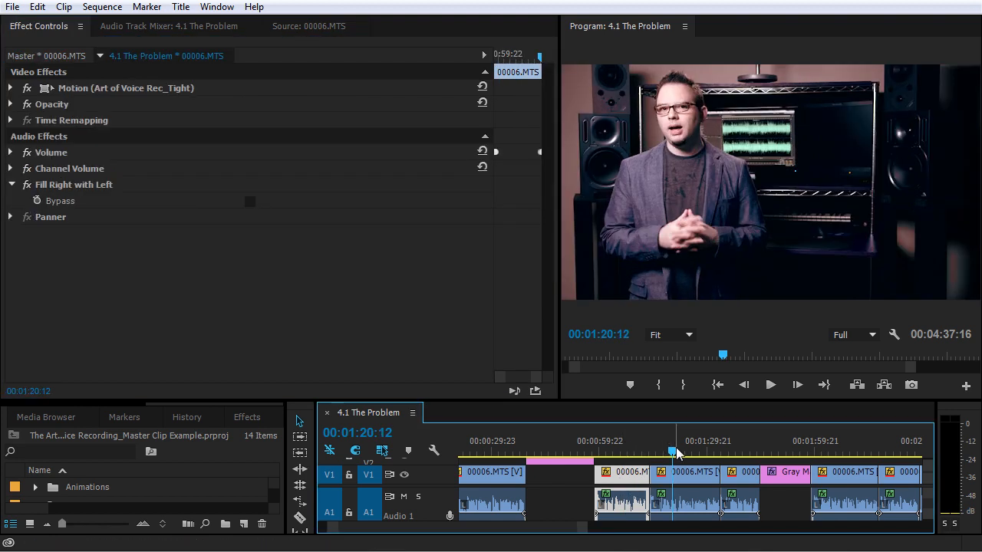
{"action": "left_click", "coordinate": [735, 452]}
{"action": "left_click", "coordinate": [849, 453]}
{"action": "left_click", "coordinate": [890, 452]}
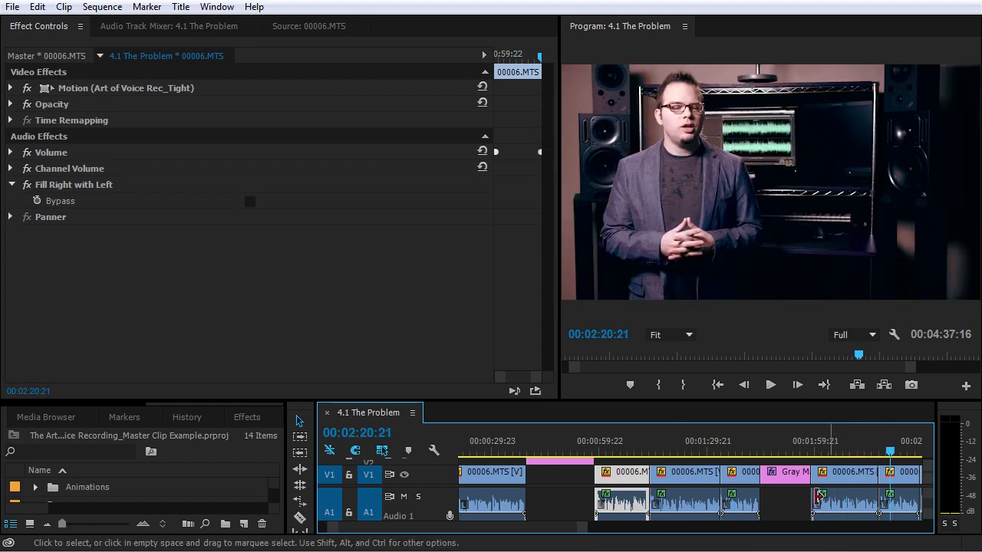
{"action": "left_click_drag", "start_coordinate": [547, 528], "coordinate": [569, 529]}
{"action": "left_click", "coordinate": [718, 483]}
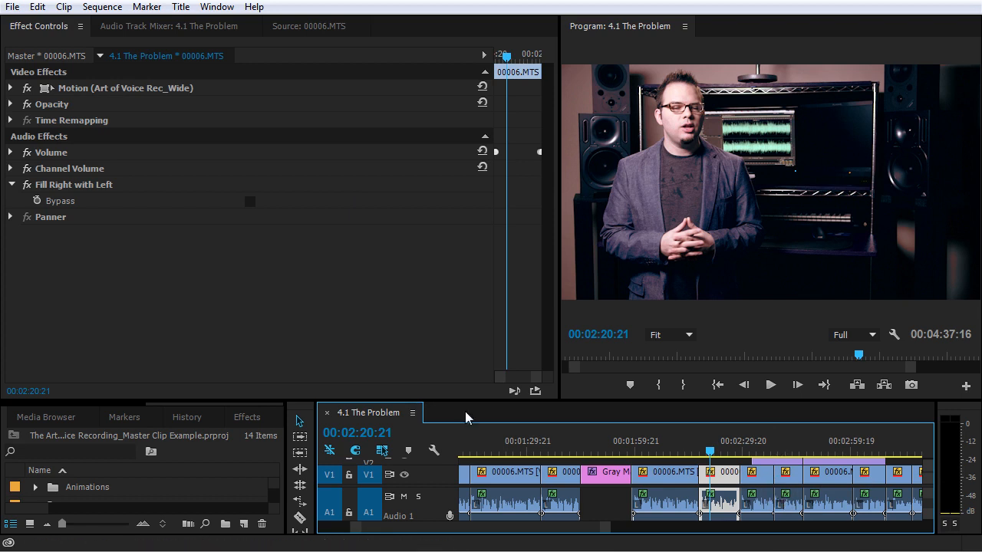
Open the 4.2 Acoustic Treatments Panels sequence from the Sequences bin.
{"action": "left_click_drag", "start_coordinate": [192, 399], "coordinate": [192, 288]}
{"action": "left_click_drag", "start_coordinate": [272, 385], "coordinate": [273, 455]}
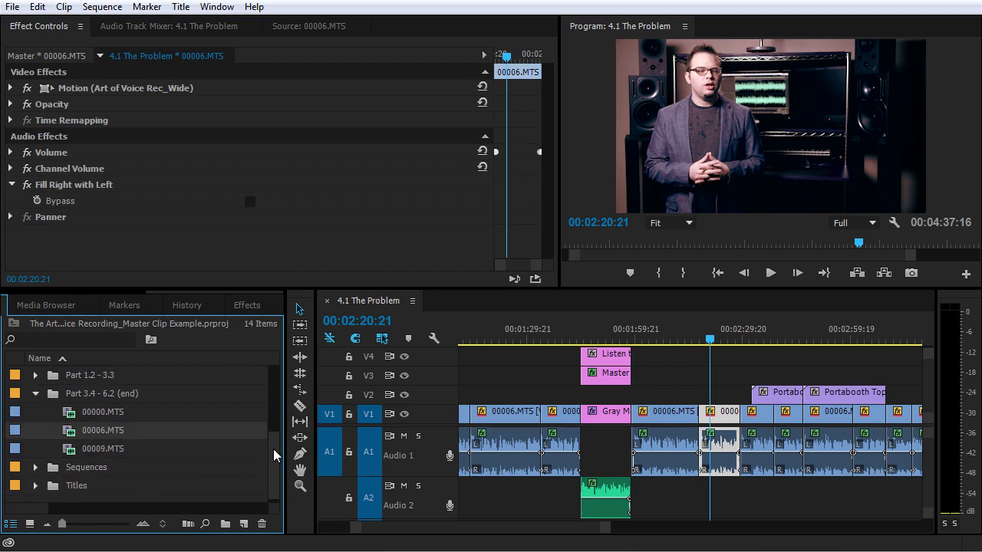
{"action": "left_click", "coordinate": [35, 393]}
{"action": "left_click", "coordinate": [35, 467]}
{"action": "scroll", "coordinate": [58, 472], "scroll_direction": "down", "scroll_amount": 13}
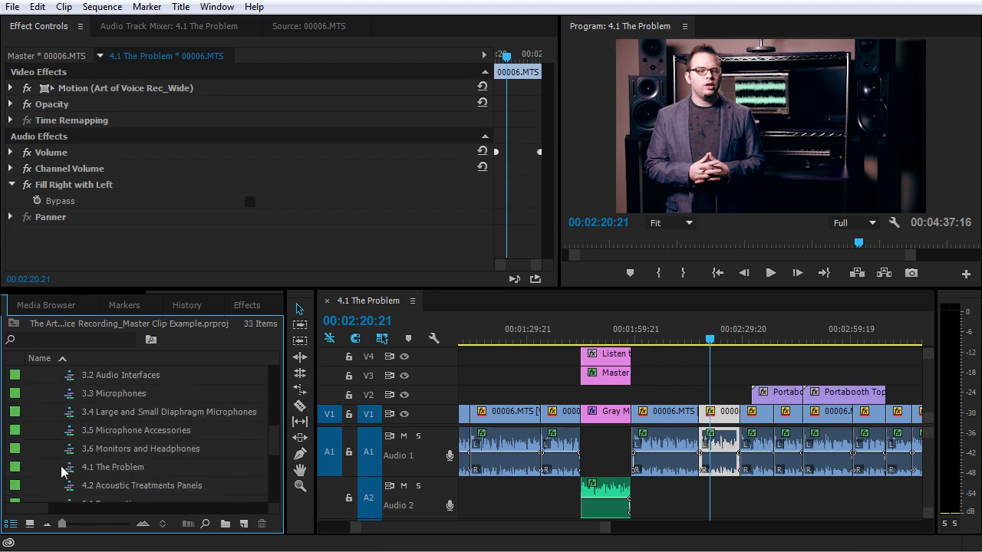
{"action": "double_click", "coordinate": [72, 456]}
Scrub through the 4.2 Acoustic Treatments Panels sequence to 00:02:22:18 to check the grade on its 00006.MTS cuts.
{"action": "left_click_drag", "start_coordinate": [529, 528], "coordinate": [700, 532]}
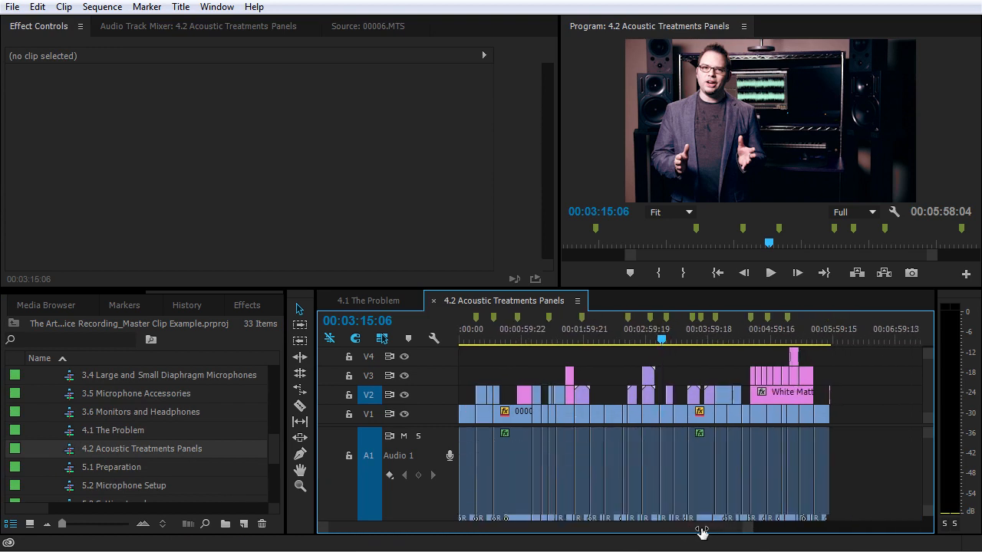
{"action": "left_click", "coordinate": [466, 334]}
{"action": "left_click_drag", "start_coordinate": [466, 334], "coordinate": [547, 341]}
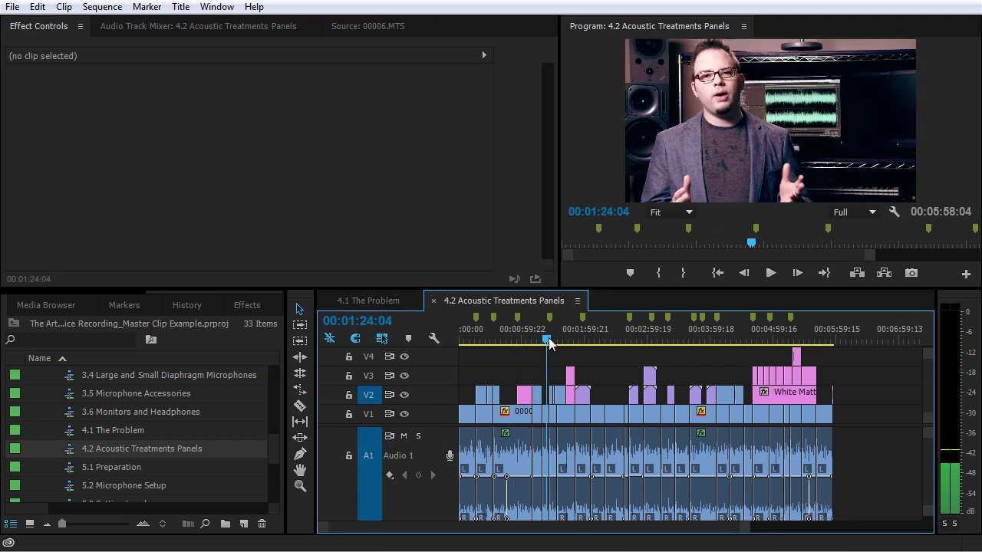
{"action": "left_click_drag", "start_coordinate": [549, 343], "coordinate": [609, 341]}
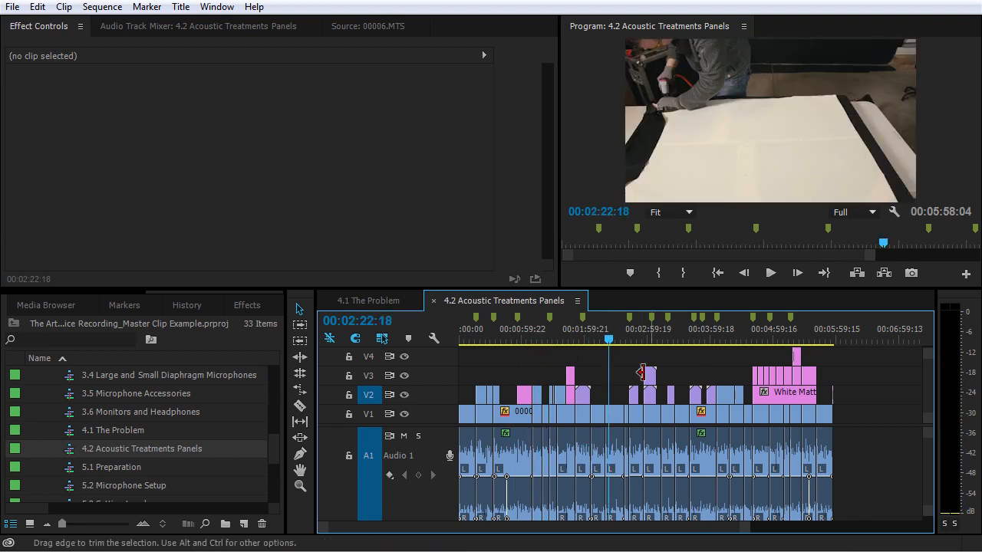
Inspect the V1 clip at 00:02:22:18 and load its 00006.MTS footage in the Source monitor.
{"action": "key", "text": "equal"}
{"action": "key", "text": "equal"}
{"action": "key", "text": "equal"}
{"action": "key", "text": "equal"}
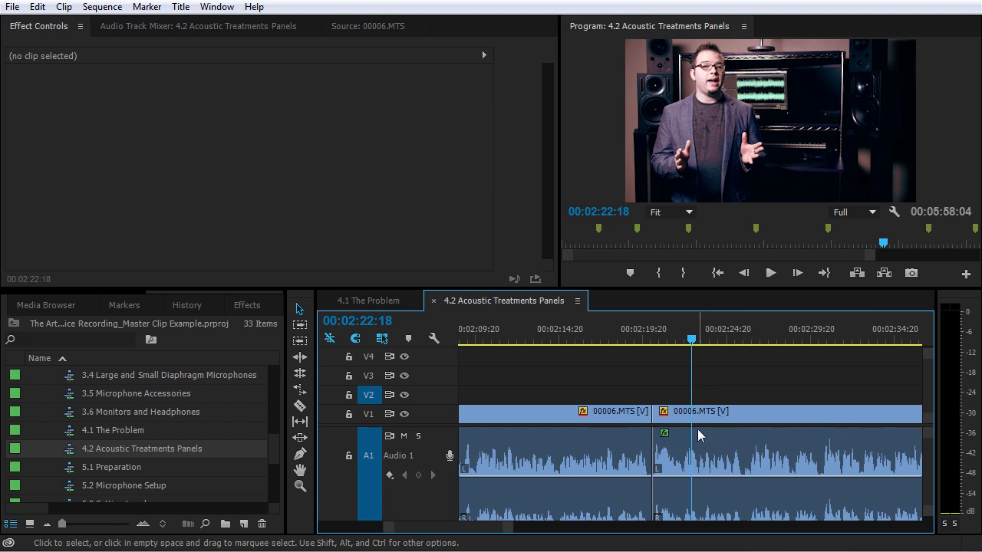
{"action": "left_click", "coordinate": [704, 449]}
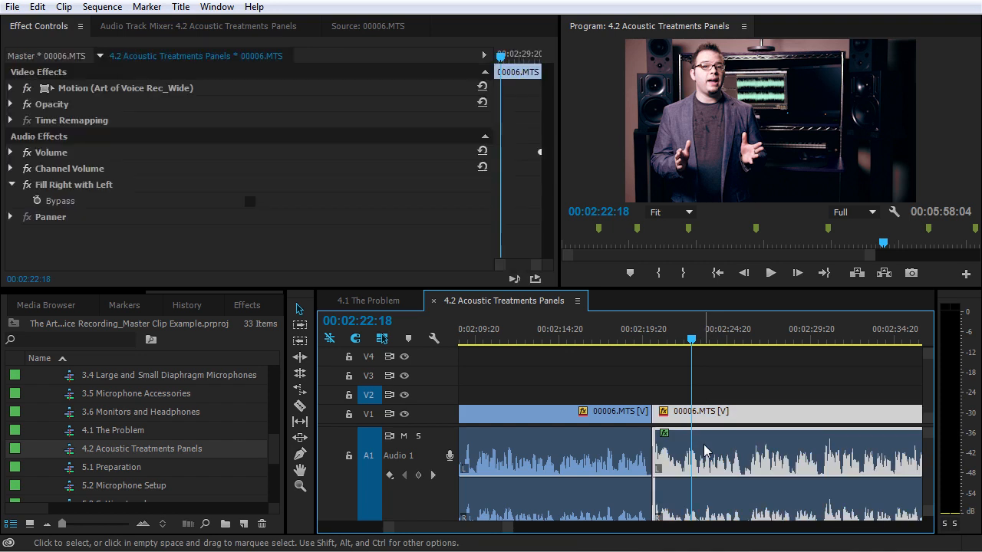
{"action": "double_click", "coordinate": [704, 449]}
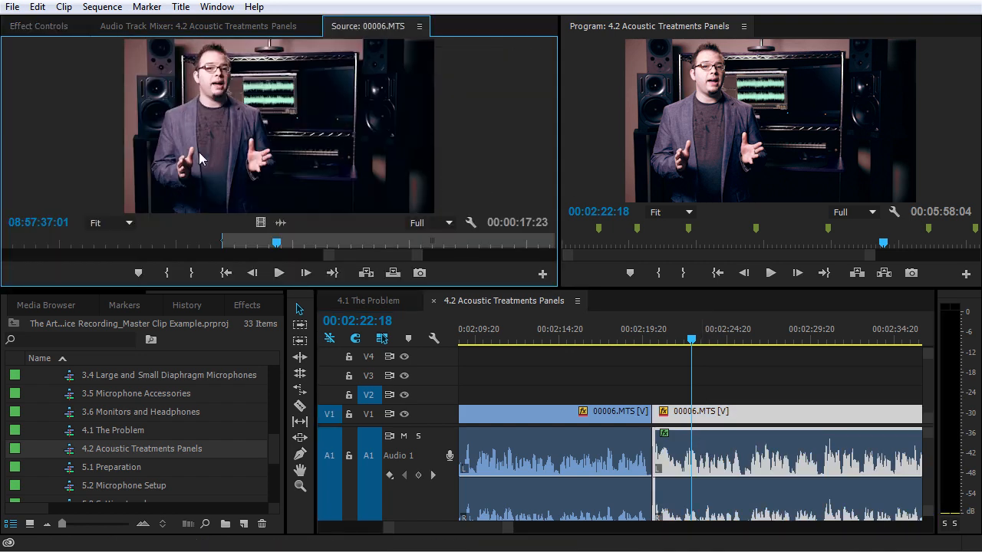
Place the Gray Matte from the MATTES bin on V2, starting at the V1 cut just before 00:02:22:18.
{"action": "left_click_drag", "start_coordinate": [231, 292], "coordinate": [83, 309]}
{"action": "left_click", "coordinate": [76, 311]}
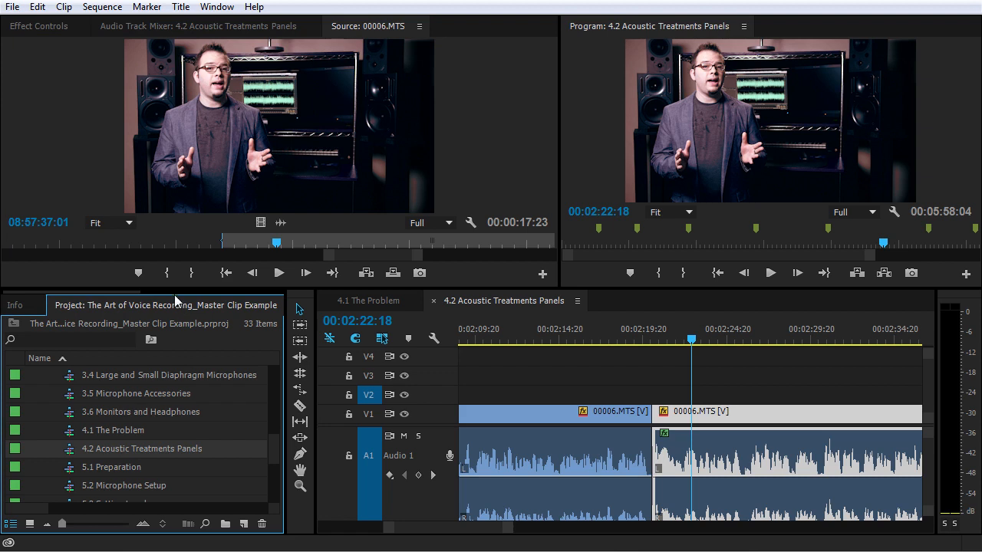
{"action": "scroll", "coordinate": [175, 296], "scroll_direction": "down", "scroll_amount": 3}
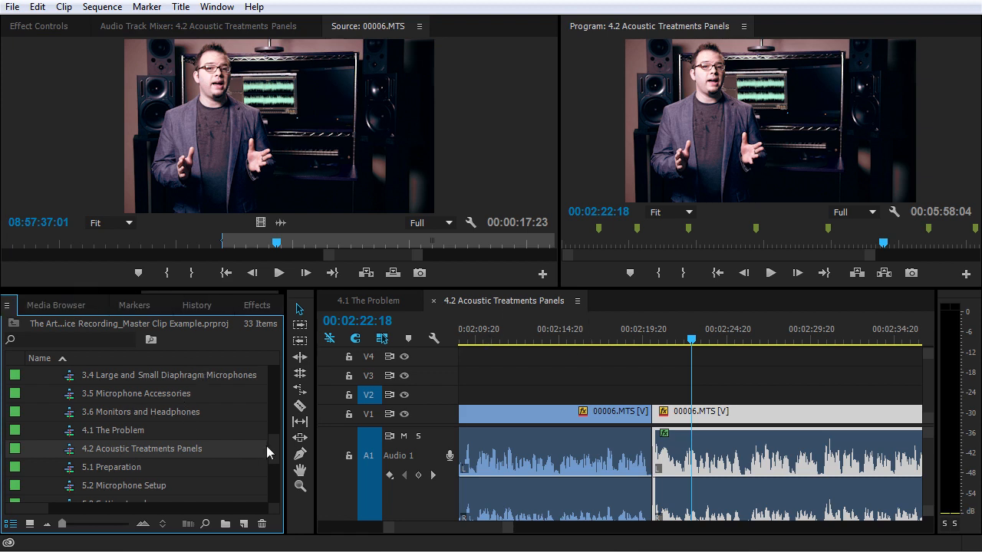
{"action": "left_click_drag", "start_coordinate": [274, 449], "coordinate": [278, 403]}
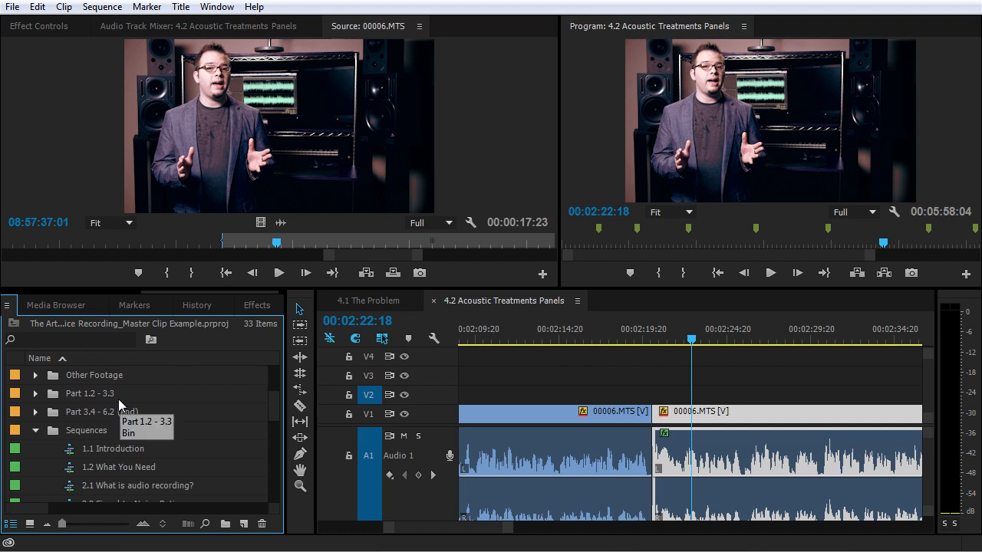
{"action": "left_click", "coordinate": [36, 430]}
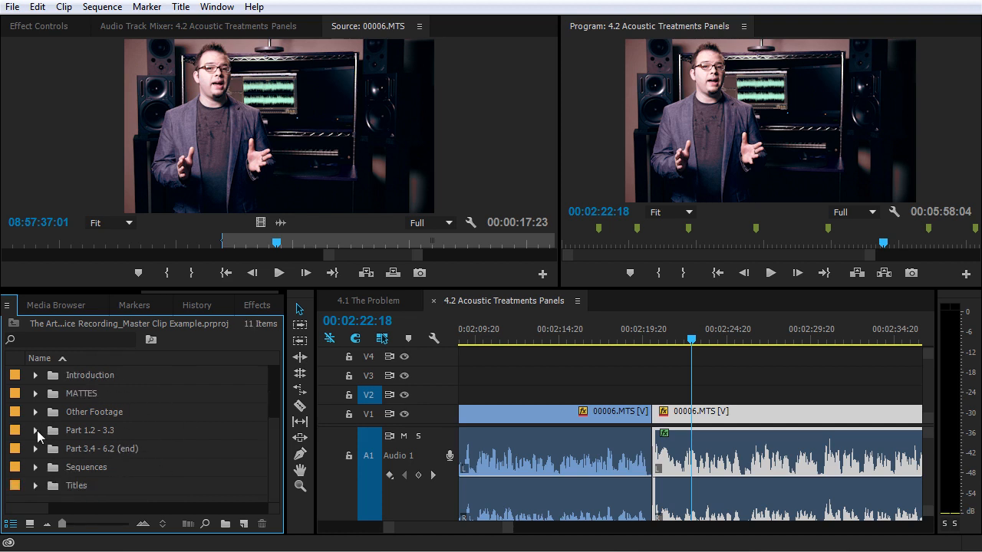
{"action": "left_click", "coordinate": [36, 393]}
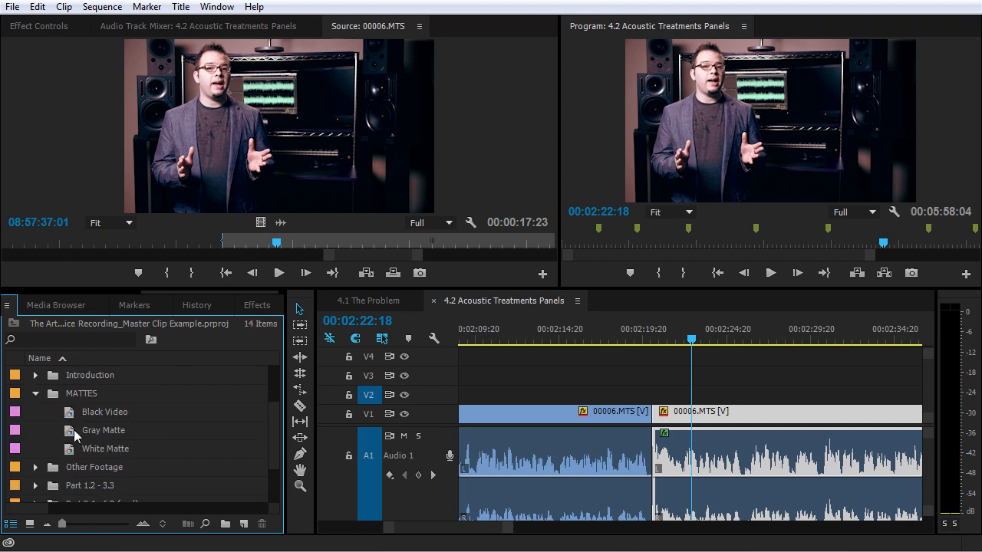
{"action": "left_click_drag", "start_coordinate": [77, 430], "coordinate": [658, 396]}
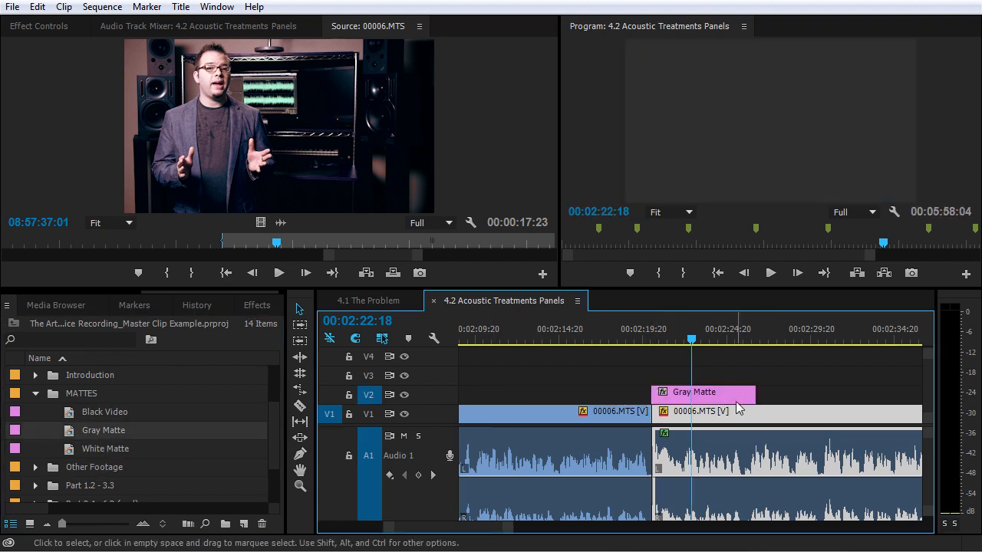
Apply the Noise effect to the Gray Matte master clip and set the amount of noise to 11 %.
{"action": "left_click", "coordinate": [732, 398]}
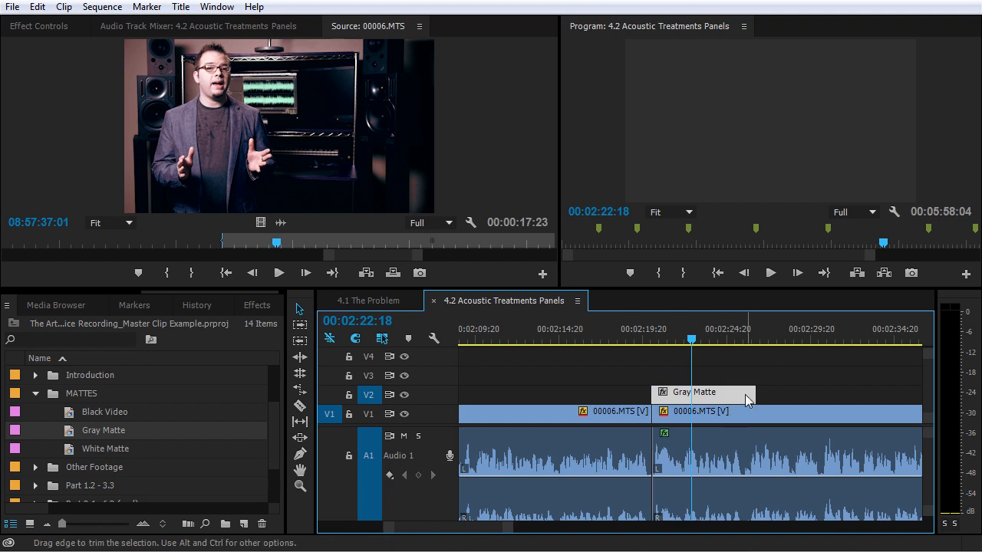
{"action": "double_click", "coordinate": [721, 399]}
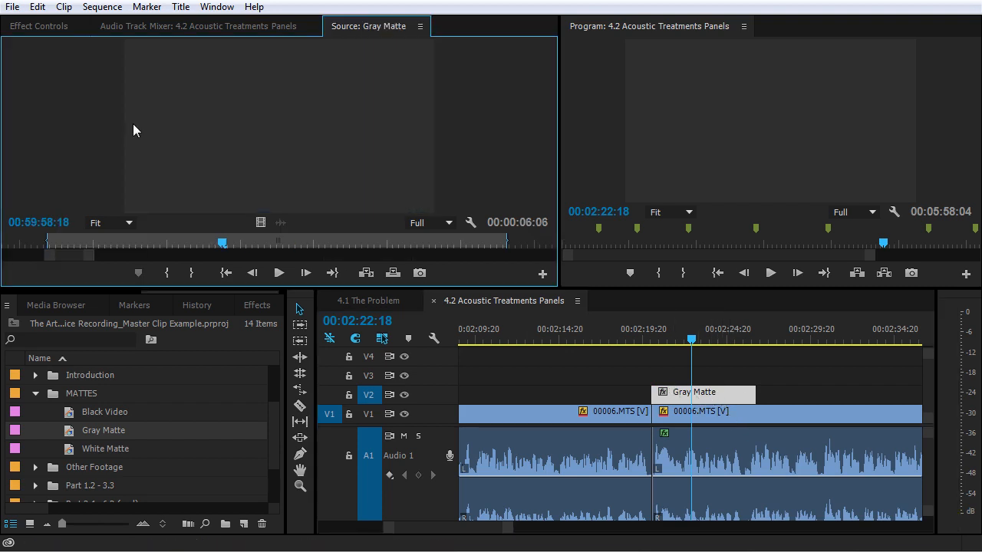
{"action": "left_click", "coordinate": [40, 26]}
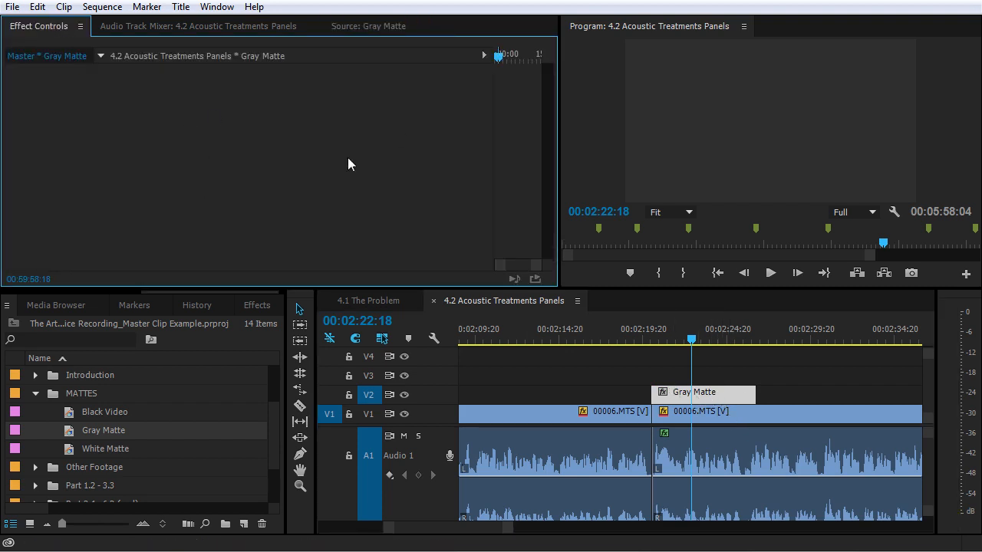
{"action": "left_click", "coordinate": [237, 309]}
{"action": "left_click", "coordinate": [67, 325]}
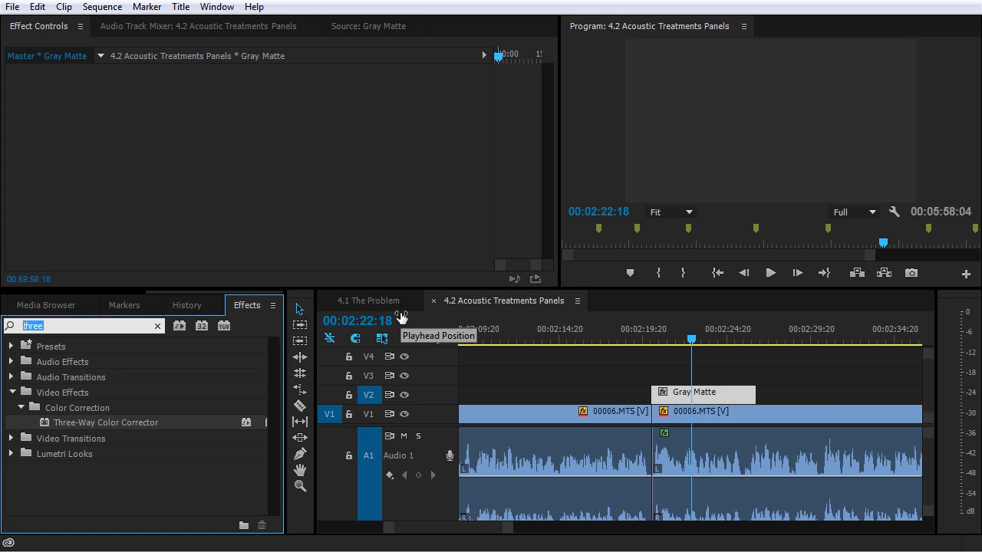
{"action": "type", "text": "noise"}
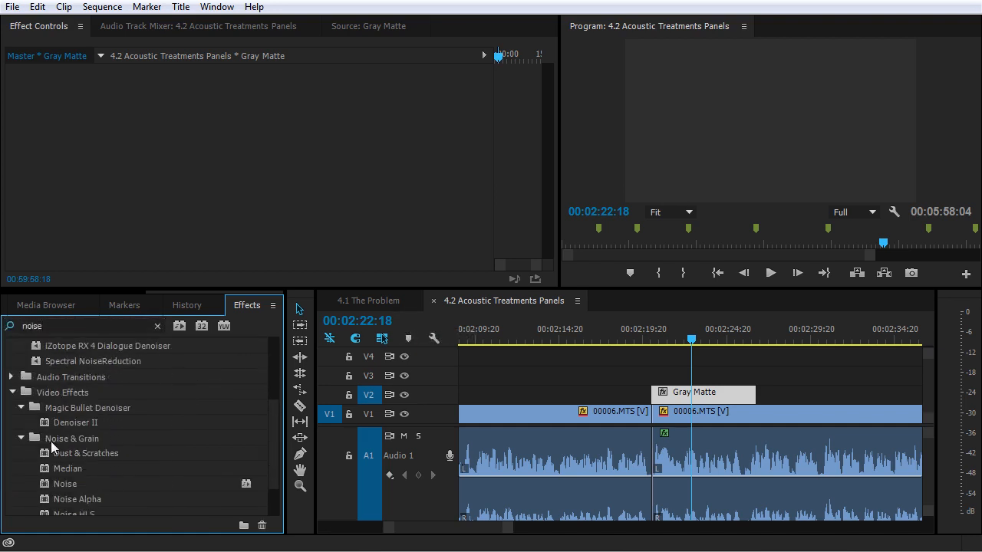
{"action": "scroll", "coordinate": [46, 448], "scroll_direction": "down", "scroll_amount": 3}
{"action": "left_click_drag", "start_coordinate": [44, 440], "coordinate": [71, 122]}
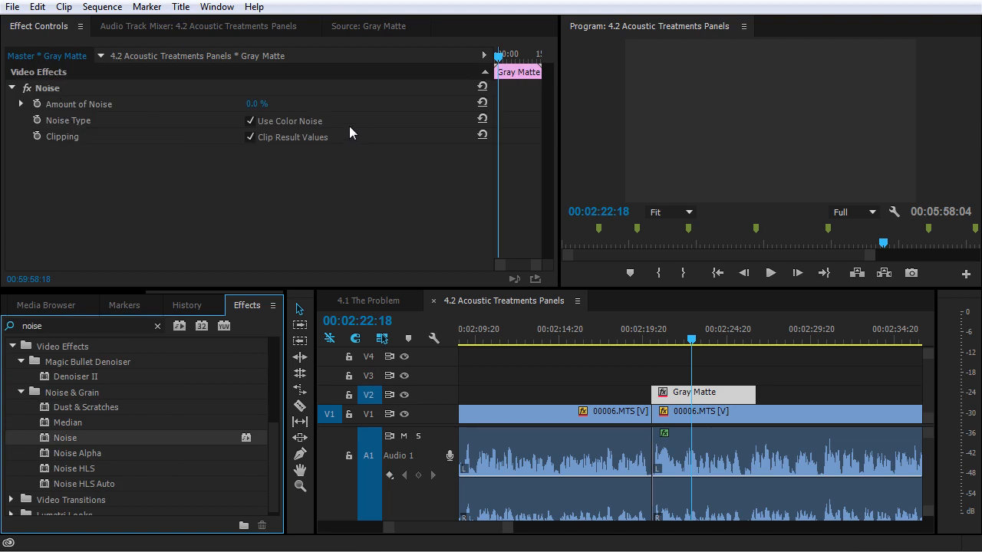
{"action": "left_click_drag", "start_coordinate": [257, 105], "coordinate": [266, 105]}
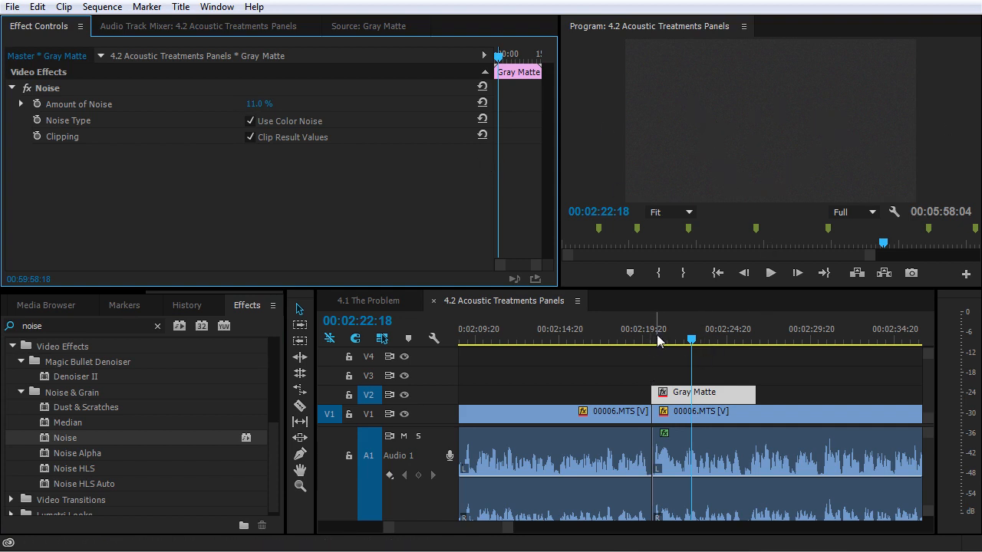
Place a second Gray Matte on V2 after the first and inspect its sequence effects at 00:02:28:16.
{"action": "left_click", "coordinate": [110, 294]}
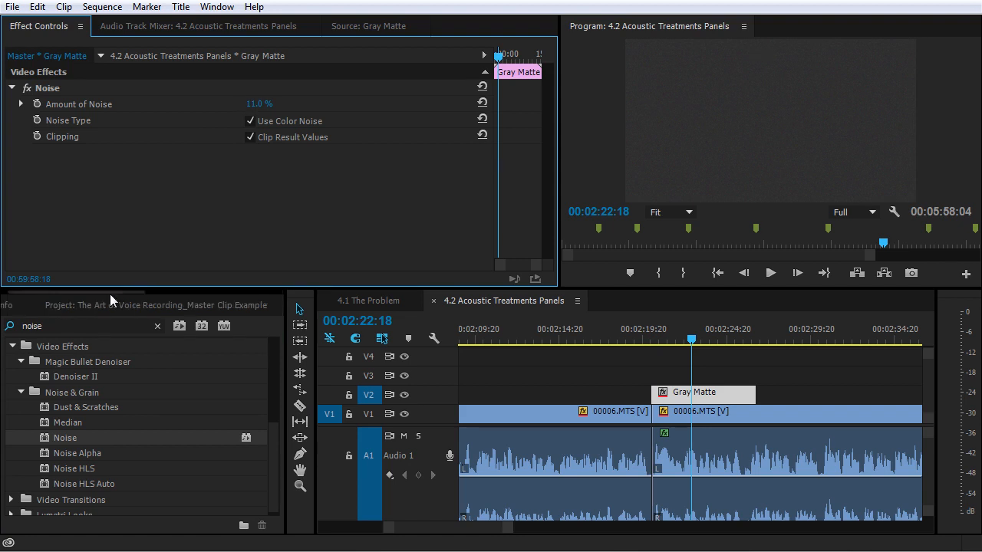
{"action": "left_click", "coordinate": [89, 301]}
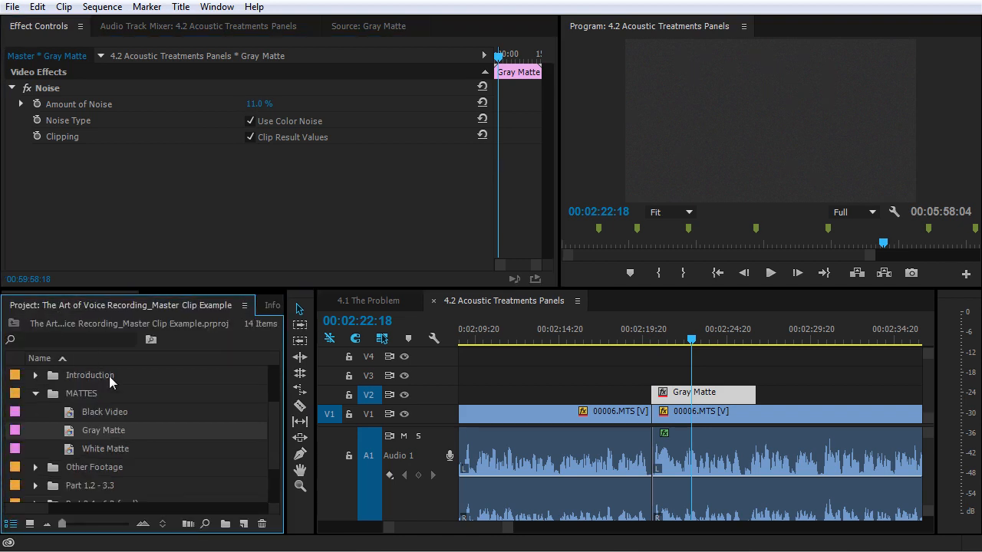
{"action": "left_click_drag", "start_coordinate": [89, 433], "coordinate": [773, 395]}
{"action": "left_click", "coordinate": [790, 339]}
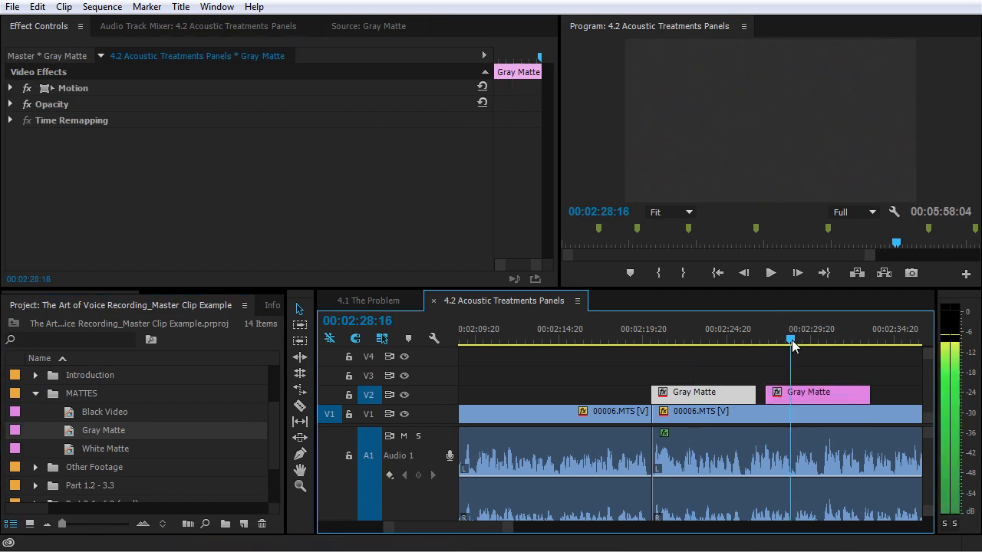
{"action": "left_click", "coordinate": [803, 396]}
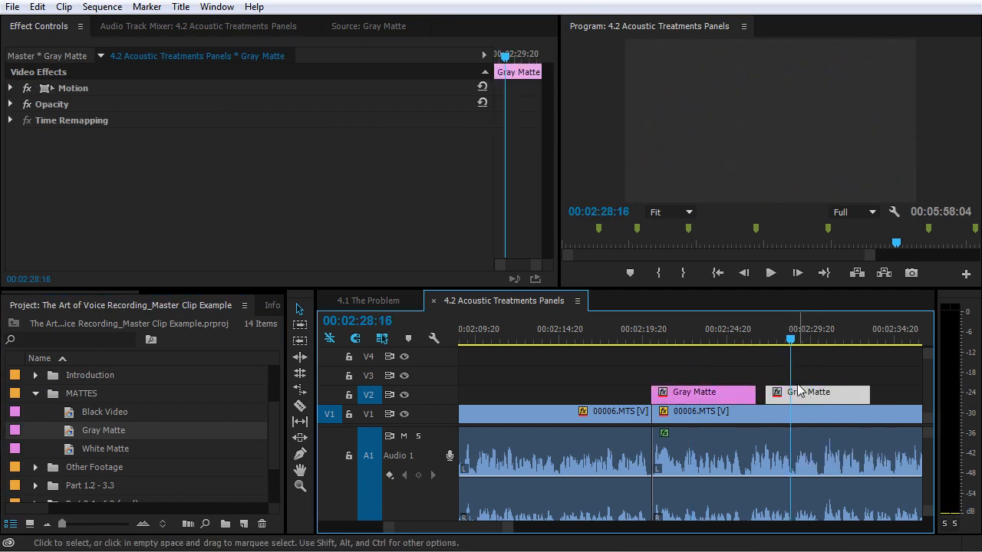
{"action": "key", "text": "minus"}
{"action": "key", "text": "minus"}
{"action": "key", "text": "minus"}
{"action": "key", "text": "minus"}
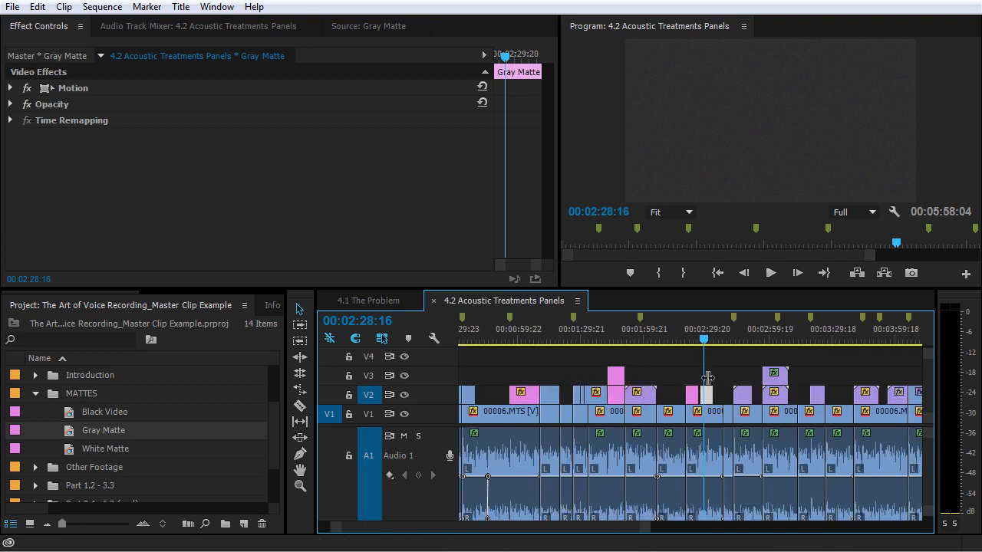
In the 4.1 The Problem sequence, disable the 2% Noise effect on the V1 Gray Matte instance at 00:01:51:12.
{"action": "left_click", "coordinate": [387, 299]}
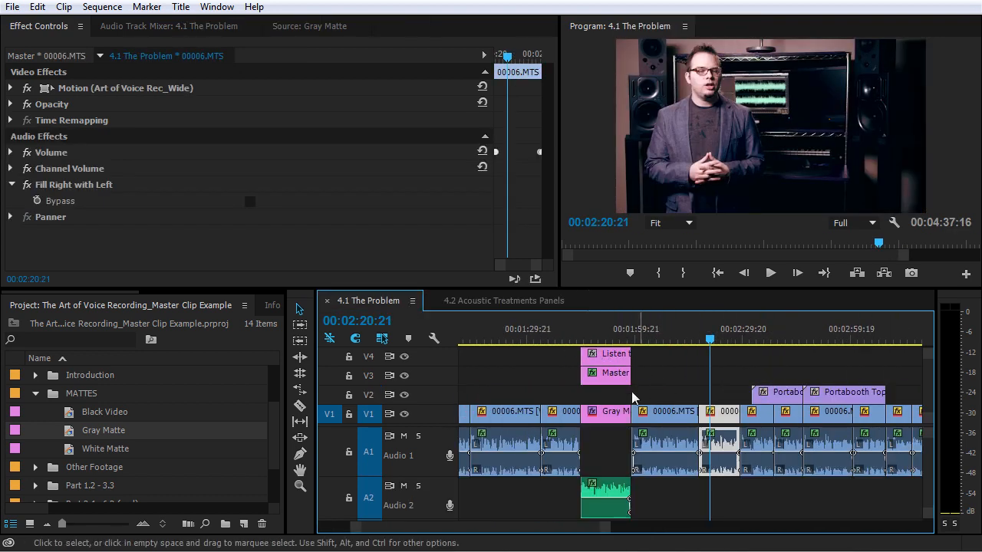
{"action": "left_click", "coordinate": [604, 341]}
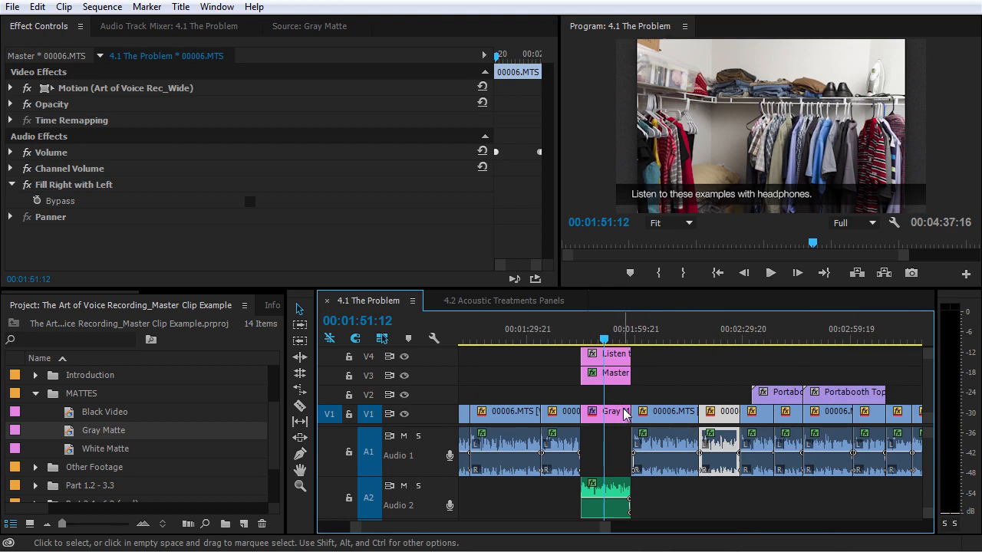
{"action": "left_click", "coordinate": [604, 417]}
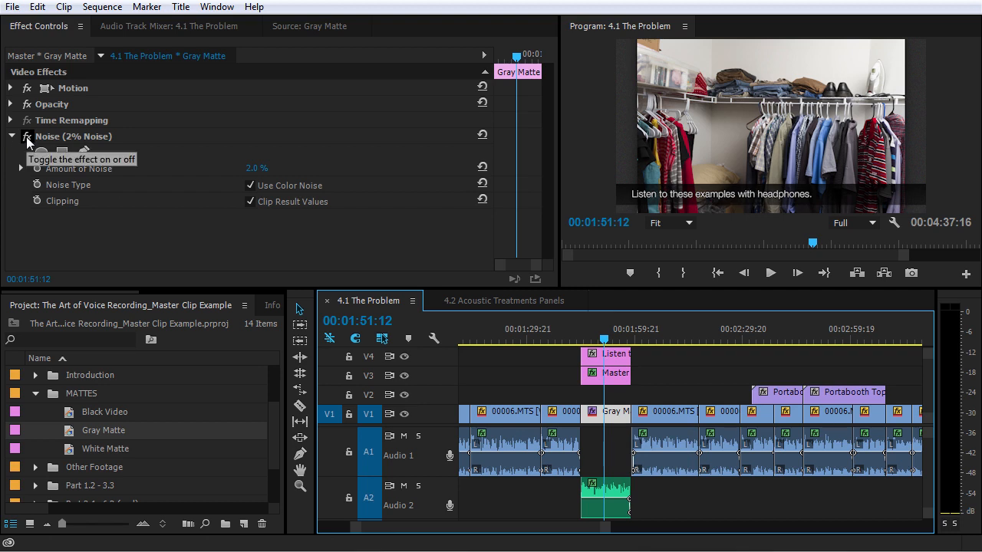
{"action": "left_click", "coordinate": [27, 138]}
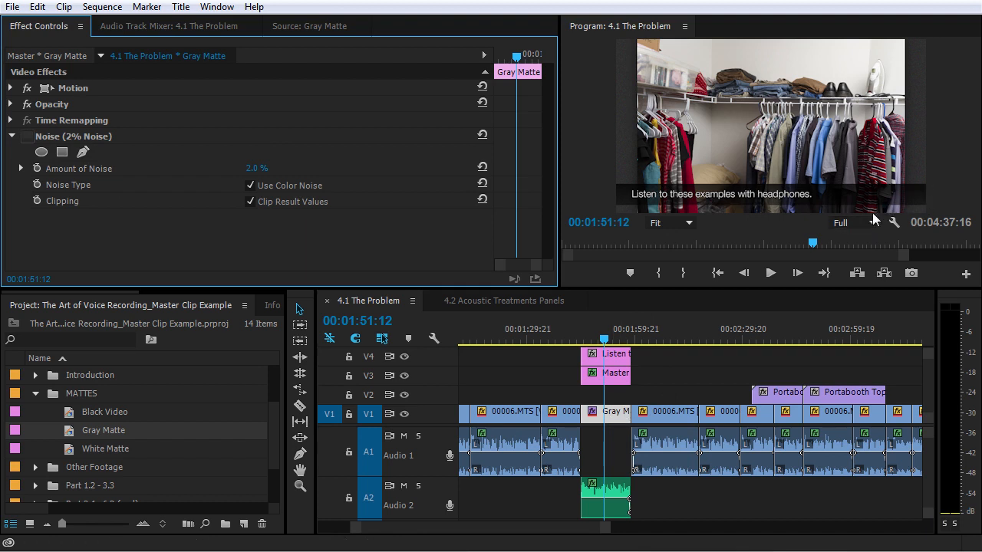
Examine the matte's noise at 100% zoom in the Program monitor and open the Gray Matte's master clip effects.
{"action": "left_click", "coordinate": [688, 223]}
{"action": "left_click", "coordinate": [690, 330]}
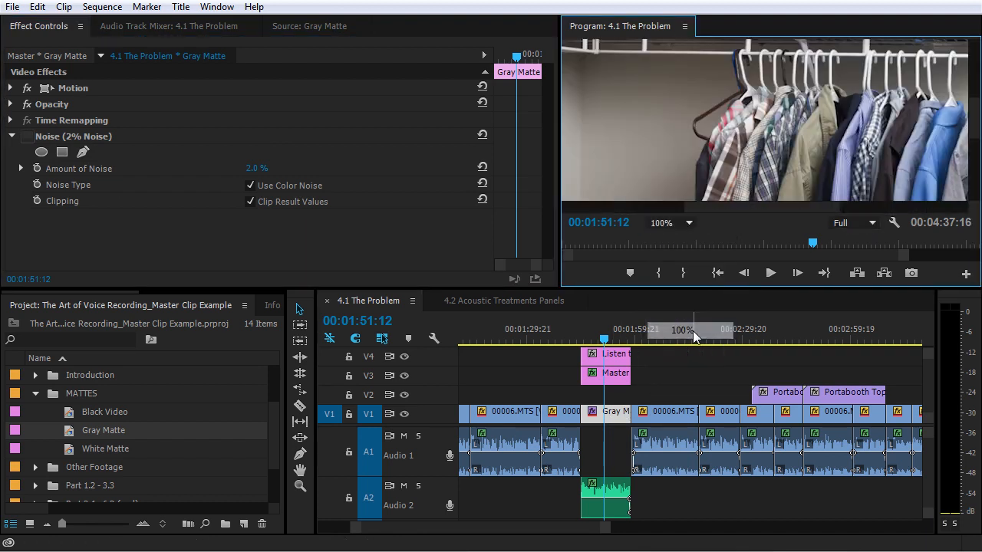
{"action": "left_click_drag", "start_coordinate": [733, 207], "coordinate": [610, 207]}
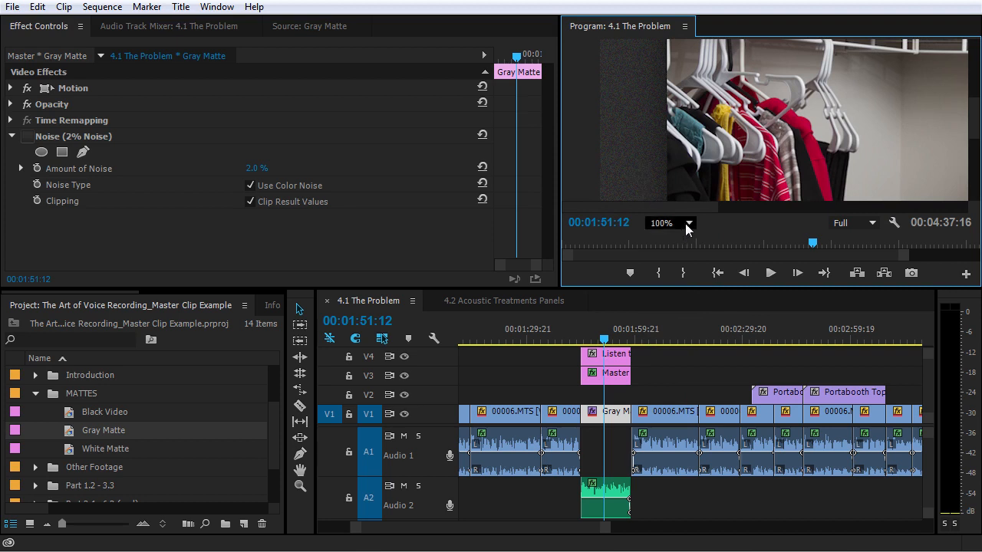
{"action": "left_click", "coordinate": [619, 414]}
{"action": "double_click", "coordinate": [619, 414]}
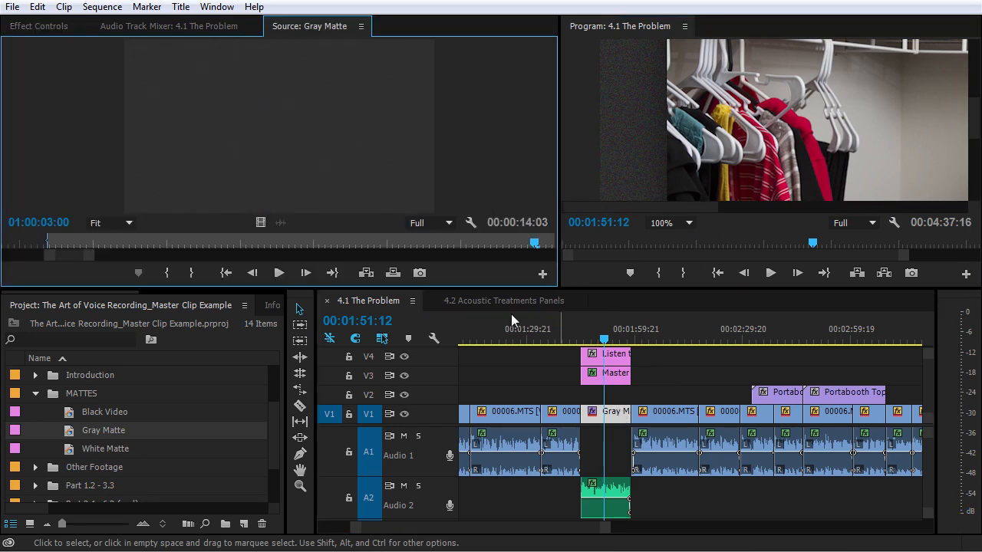
{"action": "left_click", "coordinate": [51, 29]}
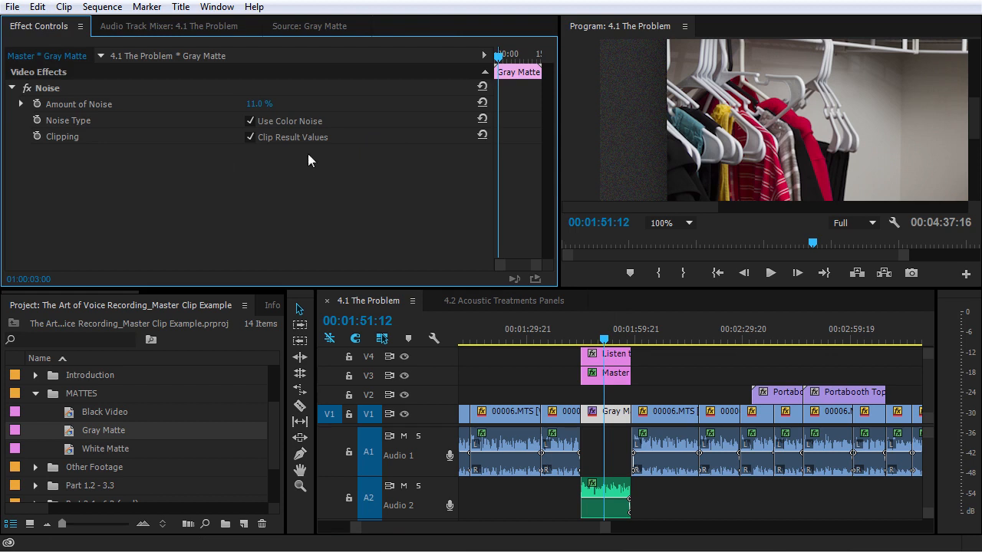
Collapse the MATTES bin and create a new adjustment layer in the project with the default video settings.
{"action": "left_click", "coordinate": [35, 393]}
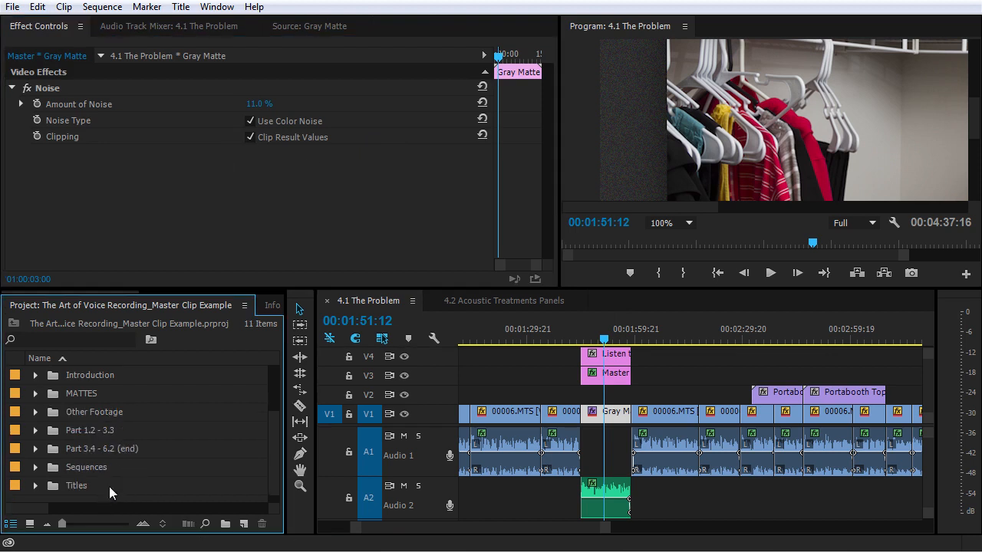
{"action": "left_click", "coordinate": [243, 524]}
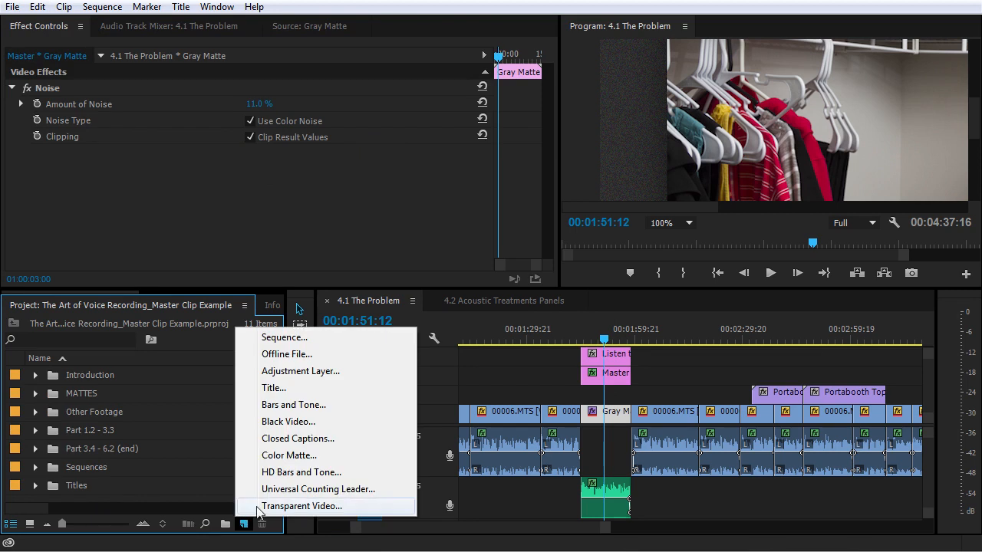
{"action": "left_click", "coordinate": [322, 371]}
{"action": "left_click", "coordinate": [513, 327]}
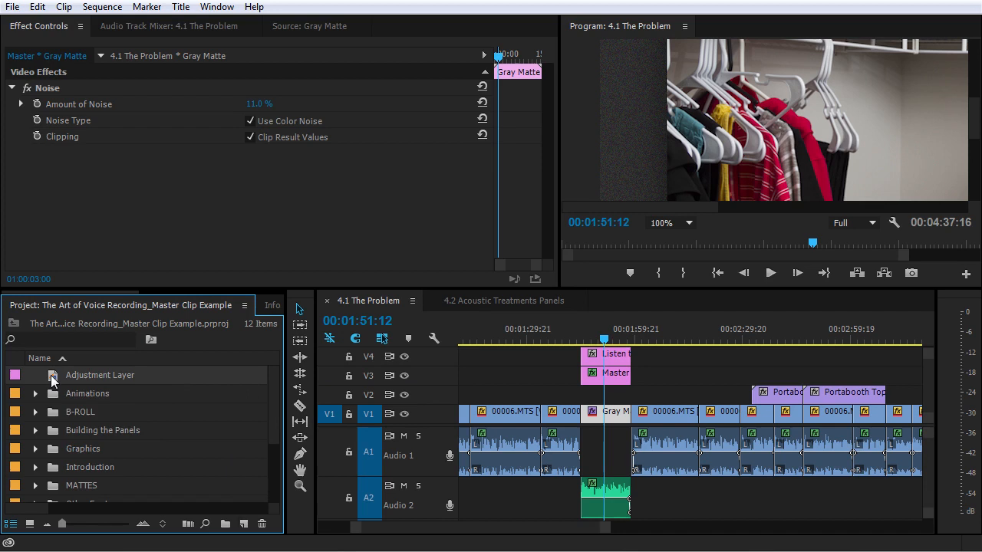
Place the adjustment layer on V4 over the talking-head footage at 00:02:08:09 and fit the Program monitor image.
{"action": "left_click_drag", "start_coordinate": [51, 377], "coordinate": [661, 361]}
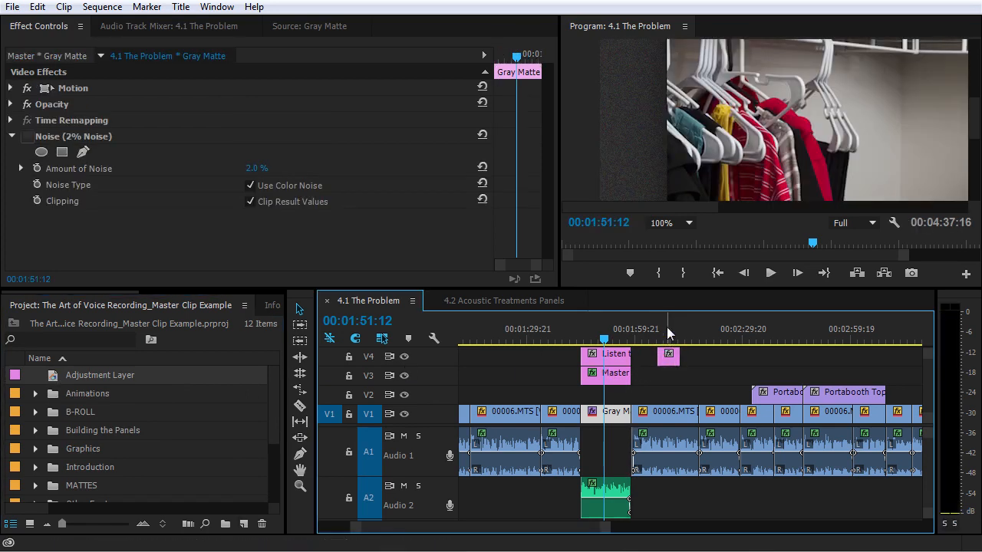
{"action": "left_click", "coordinate": [665, 336]}
{"action": "left_click", "coordinate": [677, 360]}
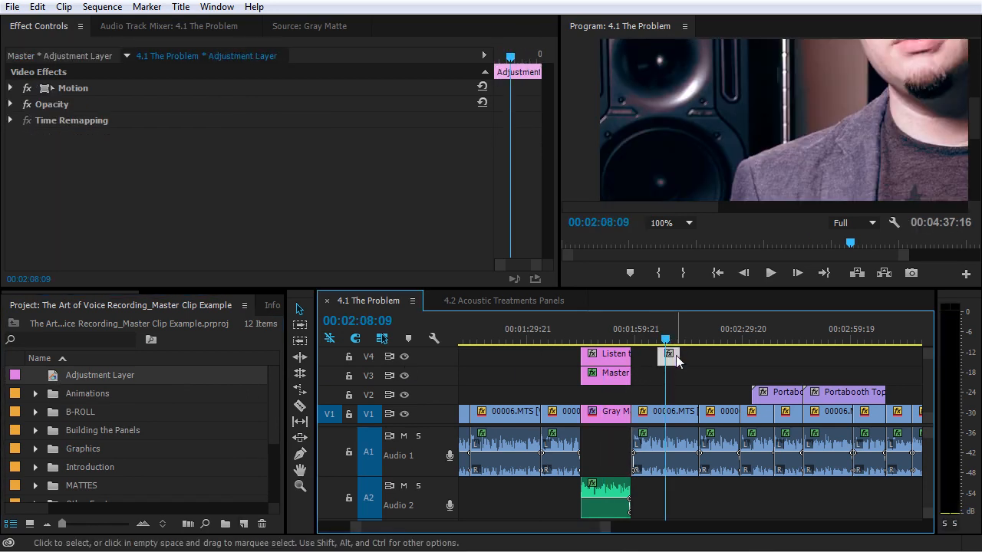
{"action": "left_click", "coordinate": [667, 224]}
{"action": "left_click", "coordinate": [685, 241]}
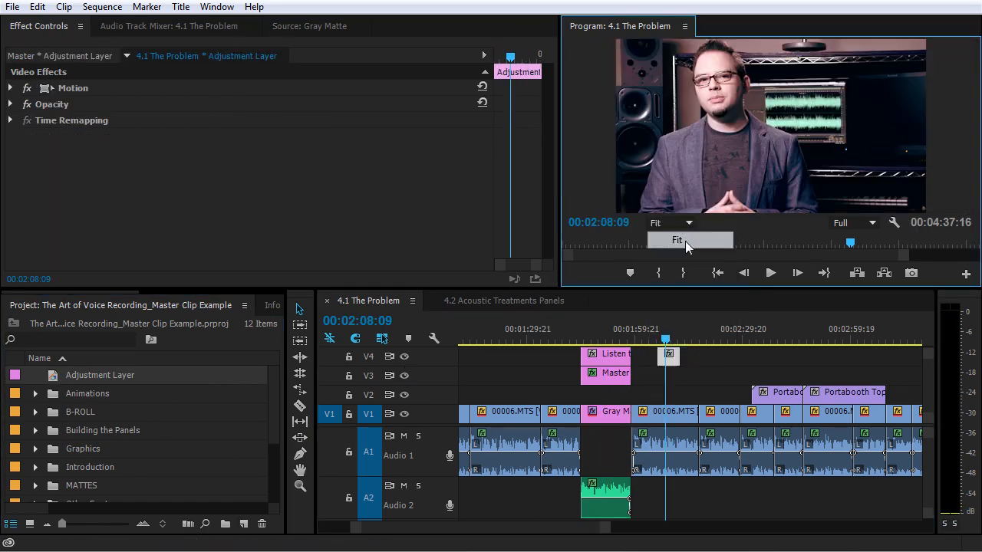
Find the RGB Curves effect and apply it to the adjustment layer's master clip.
{"action": "double_click", "coordinate": [673, 358]}
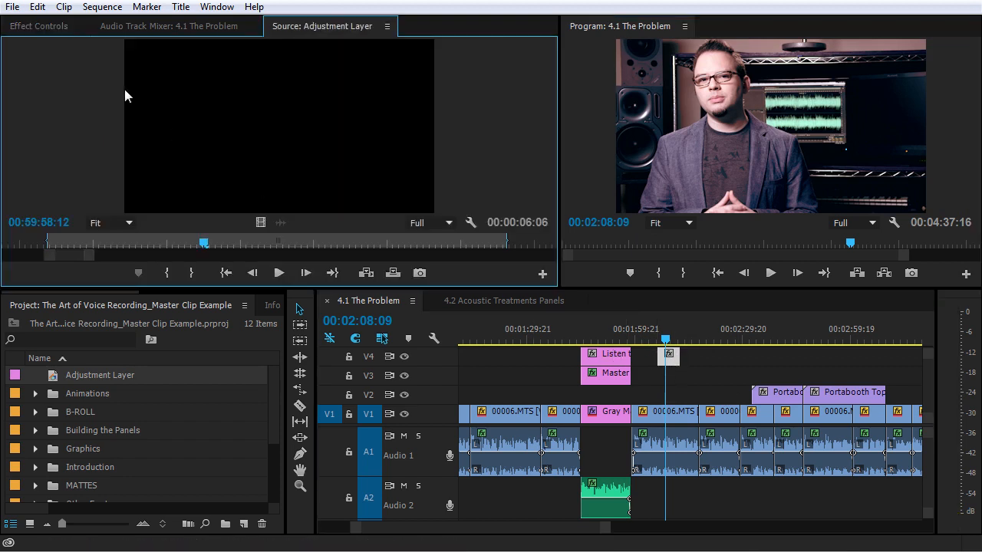
{"action": "left_click", "coordinate": [42, 26]}
{"action": "scroll", "coordinate": [254, 301], "scroll_direction": "down", "scroll_amount": 3}
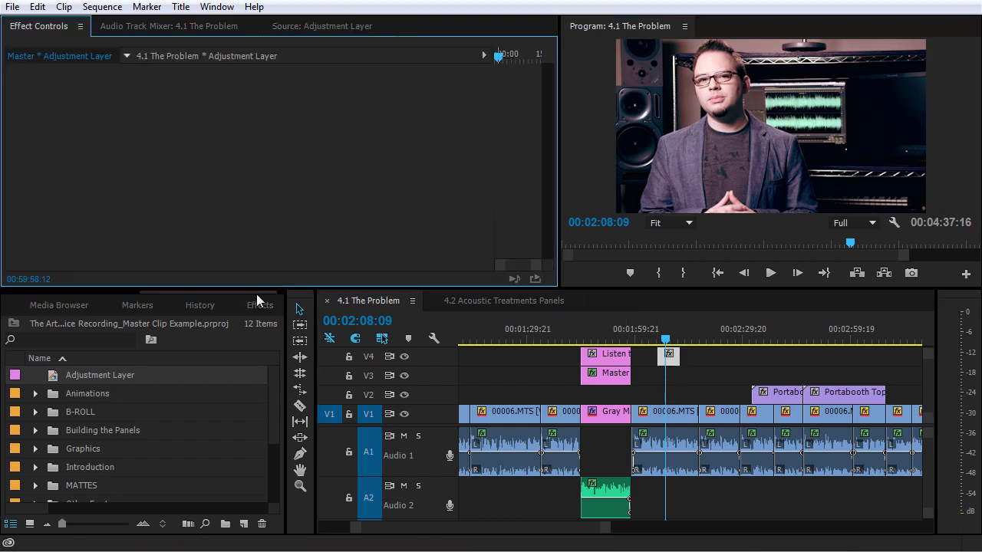
{"action": "left_click", "coordinate": [256, 306]}
{"action": "left_click", "coordinate": [75, 326]}
{"action": "type", "text": "cu"}
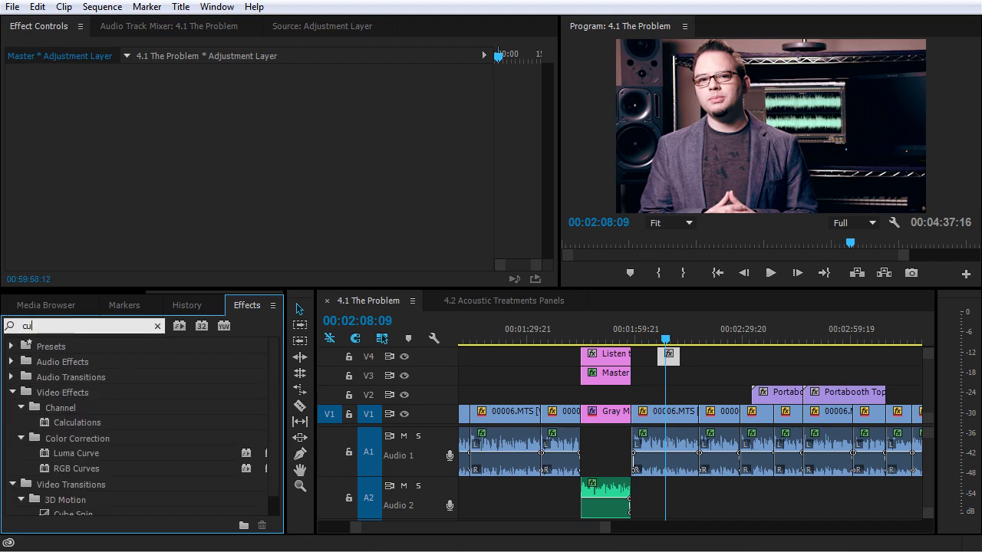
{"action": "type", "text": "r"}
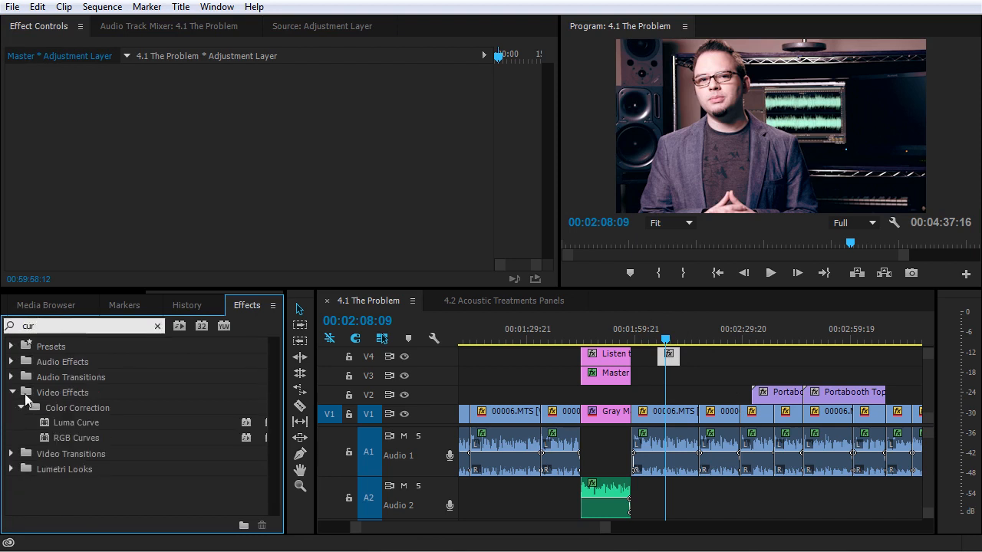
{"action": "left_click_drag", "start_coordinate": [88, 436], "coordinate": [180, 177]}
Shape the RGB Curves master curve into a slight S by raising the highlights and lowering the shadows.
{"action": "scroll", "coordinate": [204, 213], "scroll_direction": "down", "scroll_amount": 2}
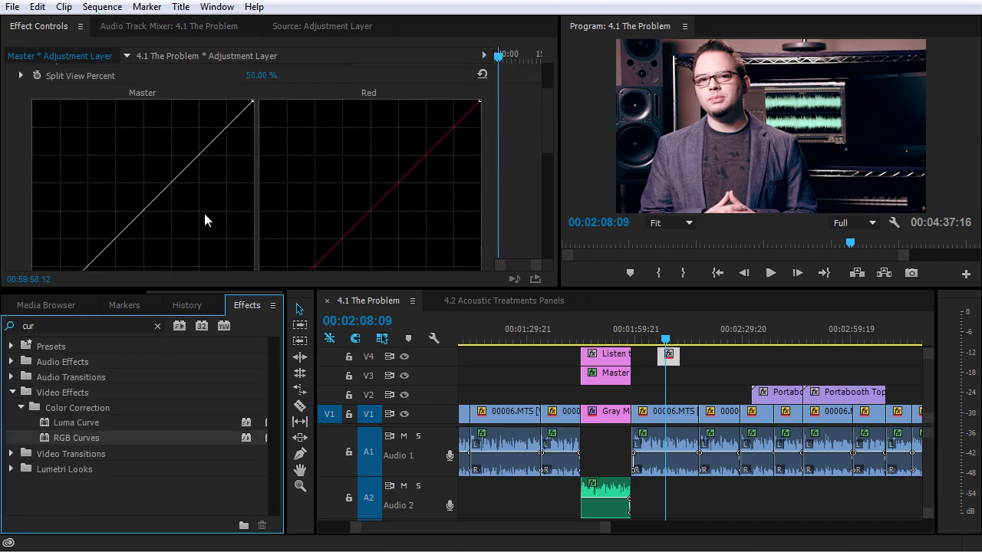
{"action": "left_click_drag", "start_coordinate": [210, 138], "coordinate": [212, 128]}
{"action": "scroll", "coordinate": [184, 154], "scroll_direction": "down", "scroll_amount": 2}
{"action": "left_click_drag", "start_coordinate": [77, 200], "coordinate": [73, 210]}
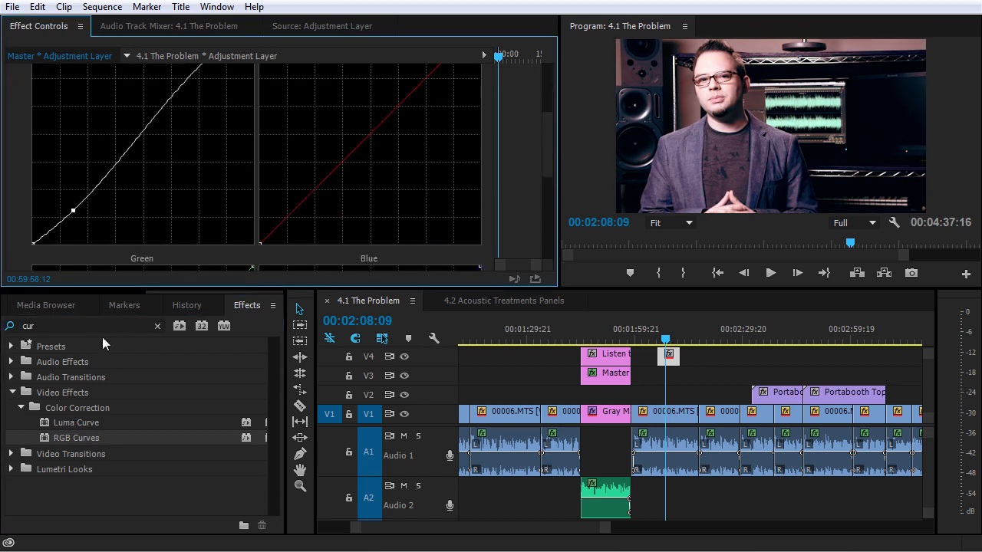
Rename the adjustment layer in the project to Light Contrast.
{"action": "left_click", "coordinate": [89, 292]}
{"action": "left_click", "coordinate": [47, 312]}
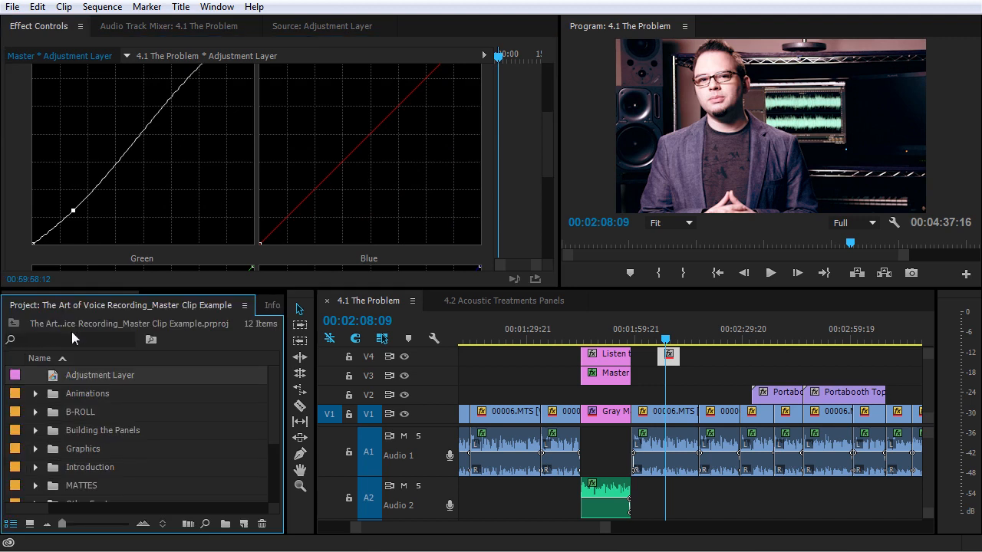
{"action": "left_click", "coordinate": [93, 373]}
{"action": "type", "text": "Light Contrast"}
{"action": "key", "text": "Tab"}
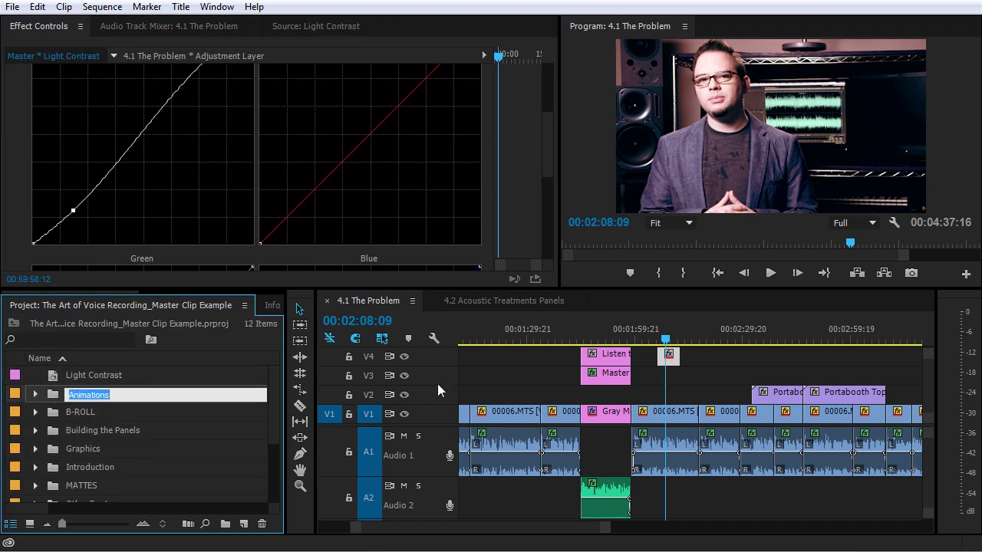
Add Light Contrast on V3 directly above the Portabooth clip at 00:02:37:19 and inspect its sequence effects.
{"action": "left_click", "coordinate": [770, 334]}
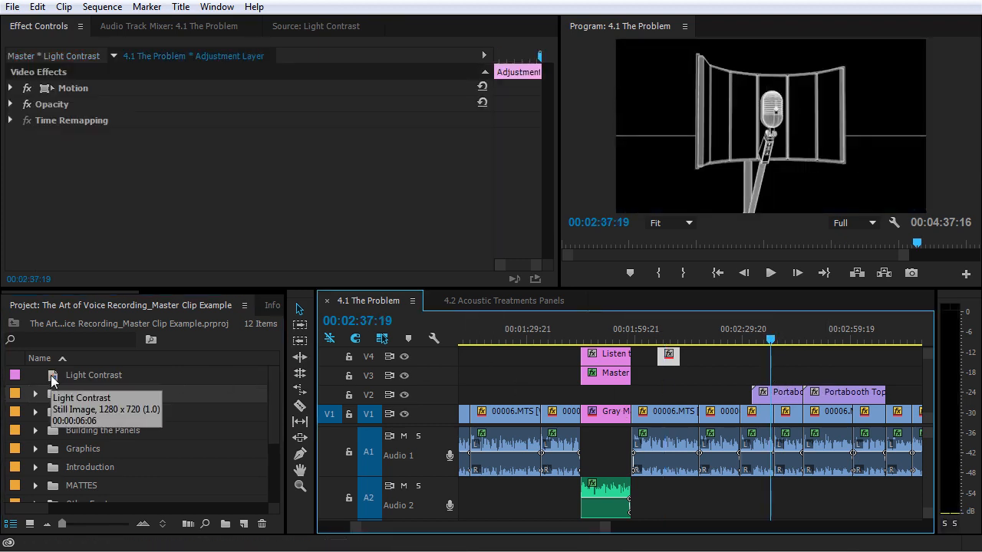
{"action": "left_click", "coordinate": [53, 381]}
{"action": "left_click_drag", "start_coordinate": [53, 381], "coordinate": [802, 376]}
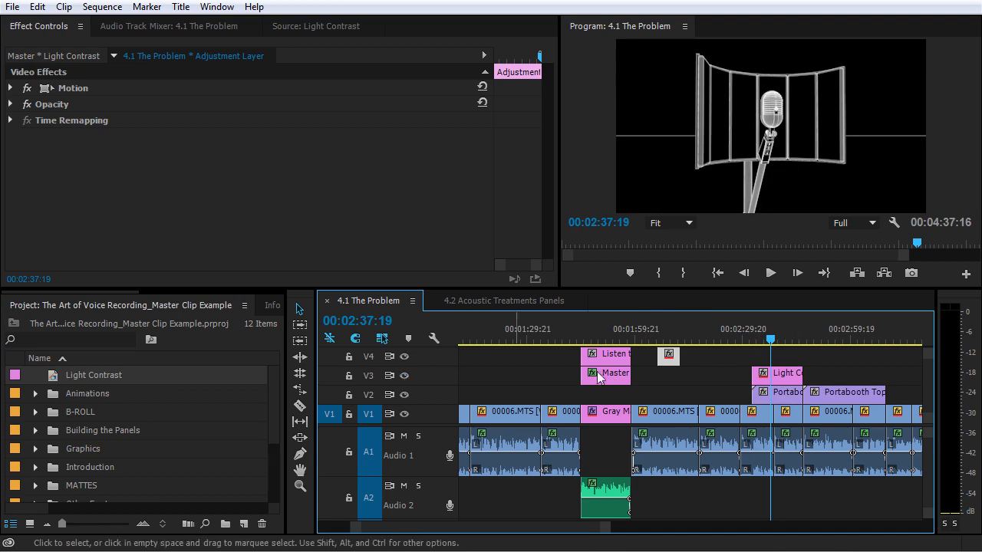
{"action": "left_click", "coordinate": [777, 380]}
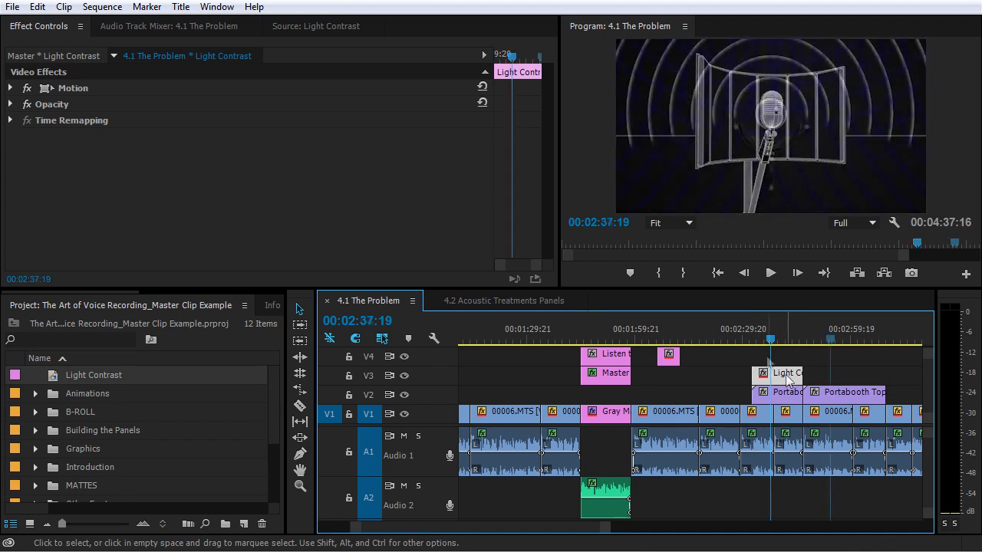
Add Light Contrast on V4 over the V3 clip at 00:04:07:19 and compare the image with V4 hidden and shown.
{"action": "key", "text": "minus"}
{"action": "left_click_drag", "start_coordinate": [877, 343], "coordinate": [897, 351]}
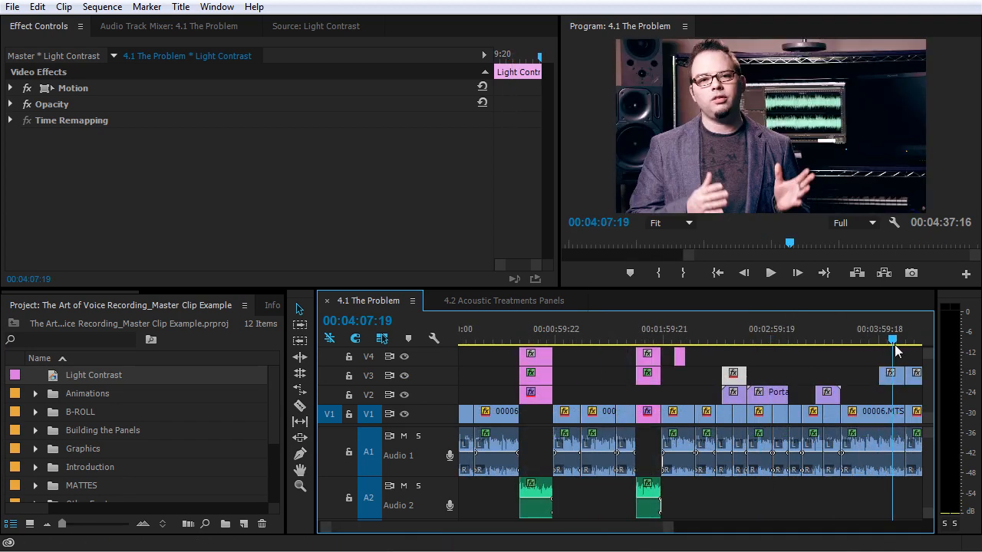
{"action": "key", "text": "equal"}
{"action": "key", "text": "equal"}
{"action": "key", "text": "equal"}
{"action": "left_click_drag", "start_coordinate": [55, 375], "coordinate": [734, 357]}
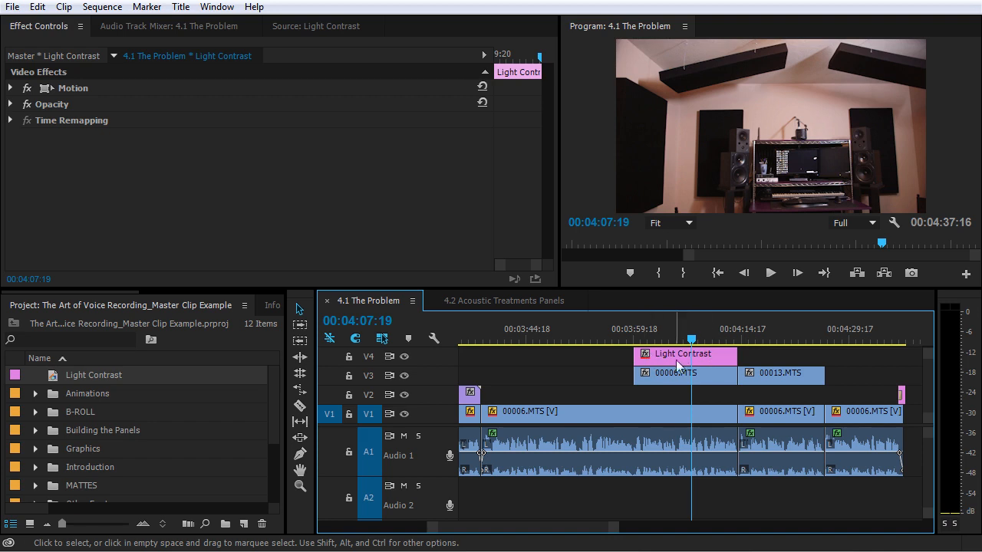
{"action": "left_click", "coordinate": [404, 357]}
{"action": "left_click", "coordinate": [404, 357]}
{"action": "left_click", "coordinate": [404, 357]}
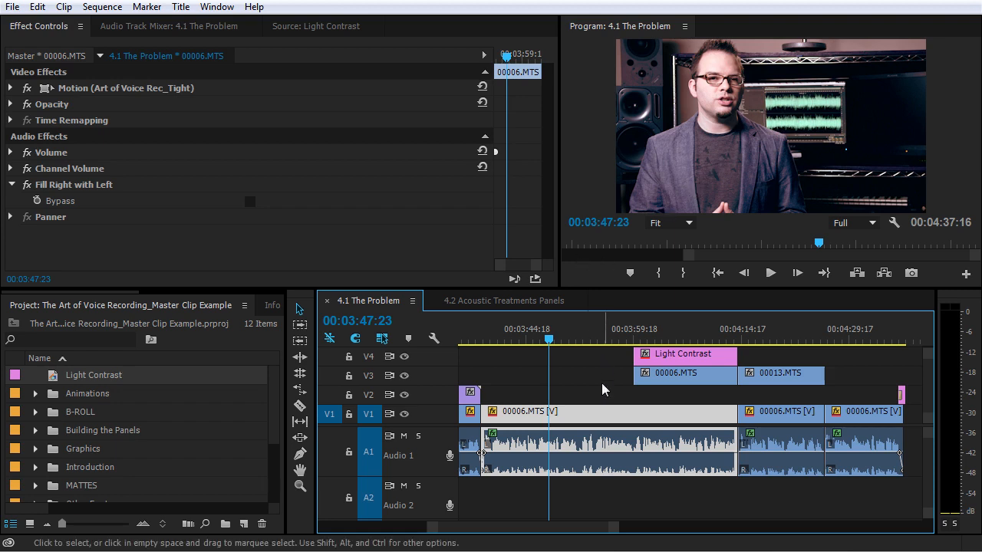
Open the 00006.MTS master effects from the V1 clip at 00:03:47:23 and adjust the Three-Way Color Corrector's shadow and midtone balance.
{"action": "key", "text": "minus"}
{"action": "key", "text": "minus"}
{"action": "key", "text": "minus"}
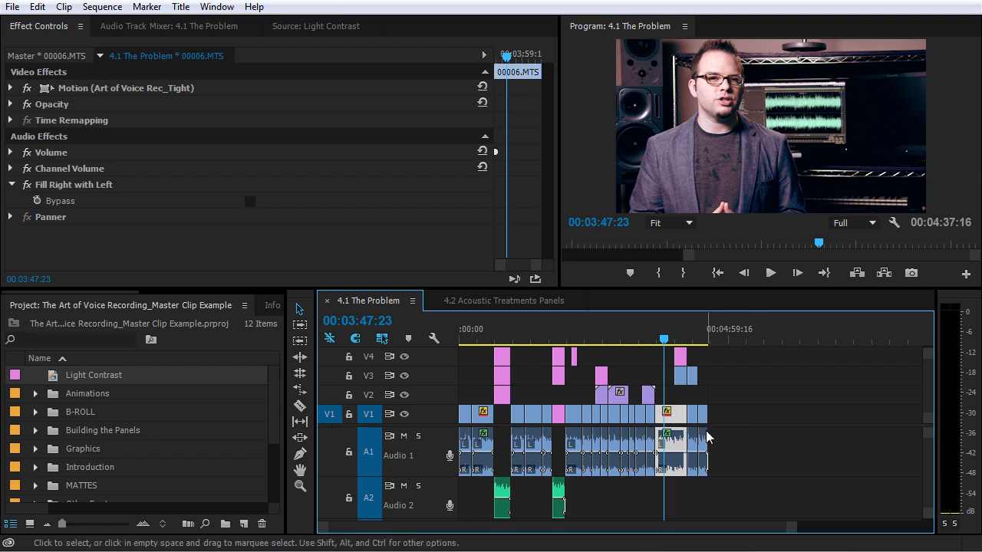
{"action": "double_click", "coordinate": [666, 417]}
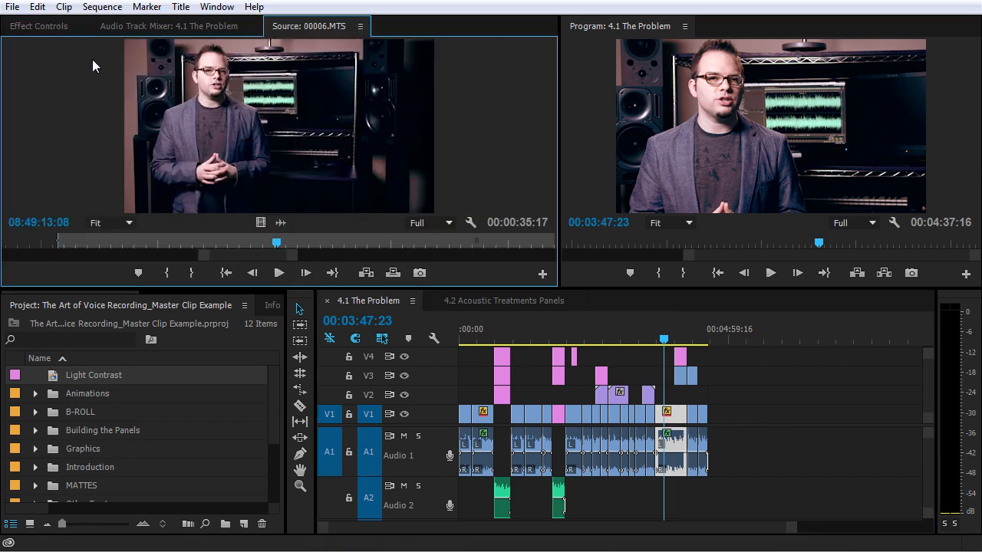
{"action": "left_click", "coordinate": [60, 30]}
{"action": "scroll", "coordinate": [205, 221], "scroll_direction": "down", "scroll_amount": 3}
{"action": "left_click_drag", "start_coordinate": [125, 174], "coordinate": [115, 157]}
{"action": "left_click_drag", "start_coordinate": [248, 113], "coordinate": [253, 150]}
Set the corrector's input levels to 18.1 for black and 236.1 for white, and compare the image with the effect off and on.
{"action": "scroll", "coordinate": [264, 180], "scroll_direction": "down", "scroll_amount": 3}
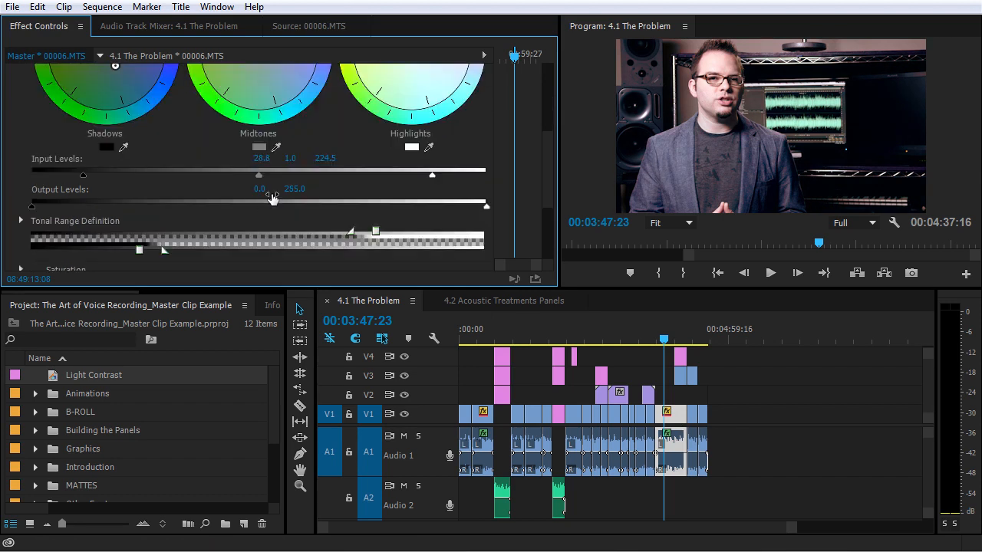
{"action": "left_click_drag", "start_coordinate": [84, 175], "coordinate": [65, 178]}
{"action": "left_click_drag", "start_coordinate": [433, 175], "coordinate": [455, 177]}
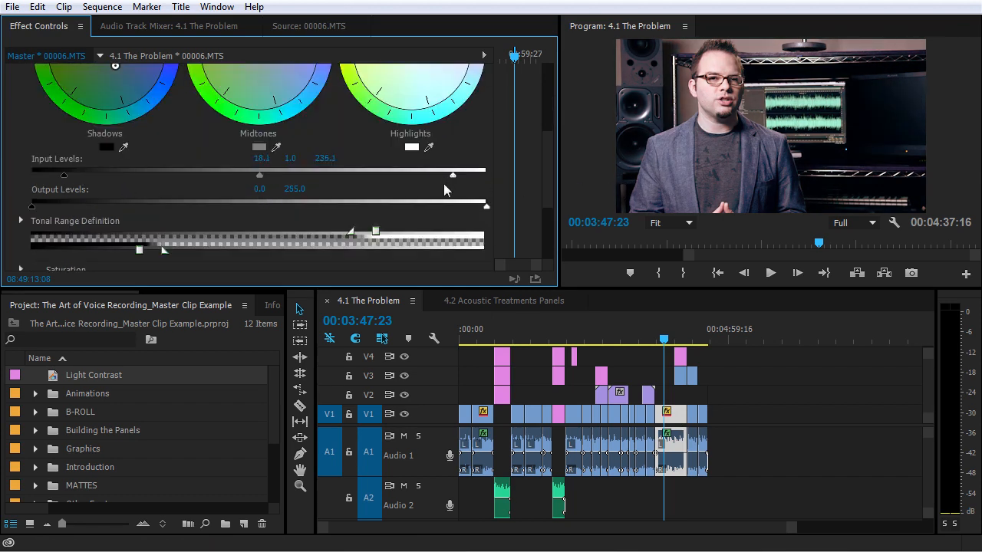
{"action": "scroll", "coordinate": [253, 147], "scroll_direction": "up", "scroll_amount": 5}
{"action": "left_click", "coordinate": [28, 87]}
{"action": "left_click", "coordinate": [28, 87]}
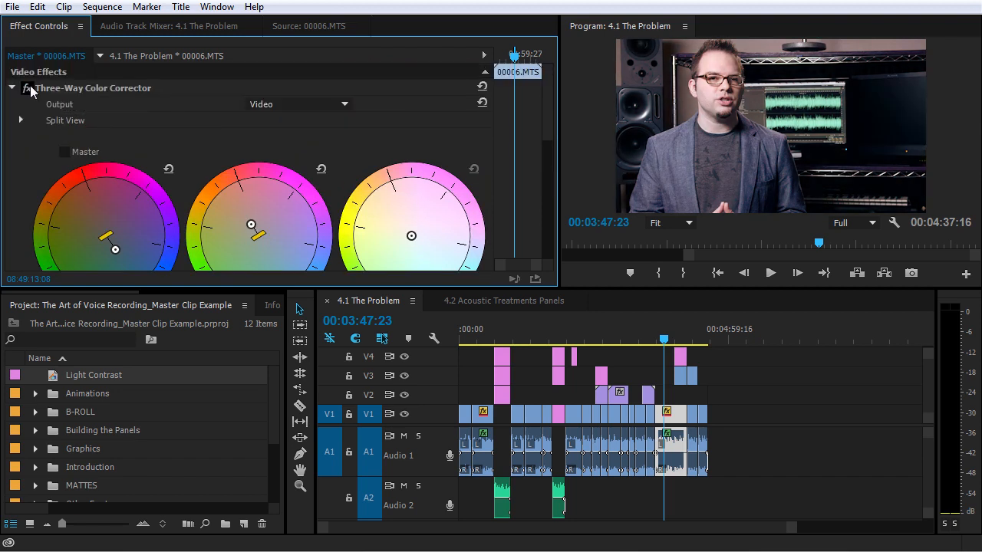
{"action": "left_click", "coordinate": [29, 87]}
{"action": "left_click", "coordinate": [28, 88]}
Lower the input black level to 12.9 and pull the midtone balance closer to neutral.
{"action": "scroll", "coordinate": [64, 130], "scroll_direction": "down", "scroll_amount": 3}
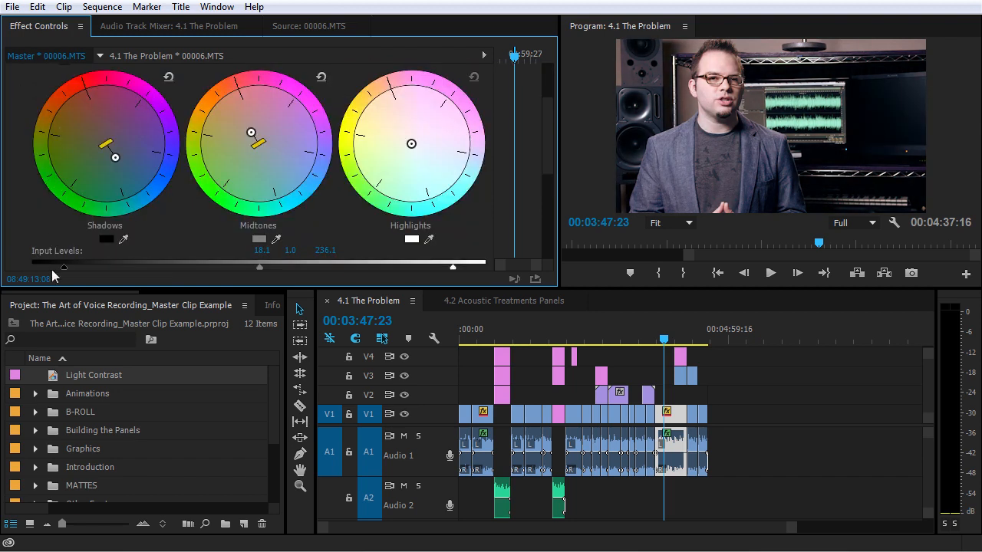
{"action": "left_click_drag", "start_coordinate": [58, 268], "coordinate": [55, 268]}
{"action": "left_click_drag", "start_coordinate": [252, 133], "coordinate": [257, 135]}
Set the corrector's Master Saturation to 143 and check the grade on the cut at 00:02:20:19.
{"action": "scroll", "coordinate": [247, 205], "scroll_direction": "down", "scroll_amount": 3}
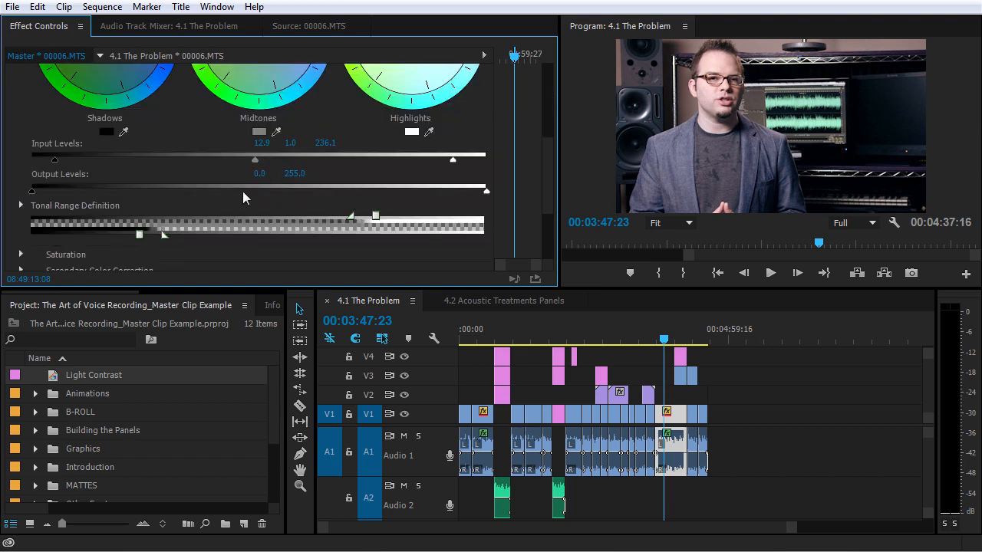
{"action": "scroll", "coordinate": [242, 198], "scroll_direction": "down", "scroll_amount": 3}
{"action": "left_click", "coordinate": [22, 162]}
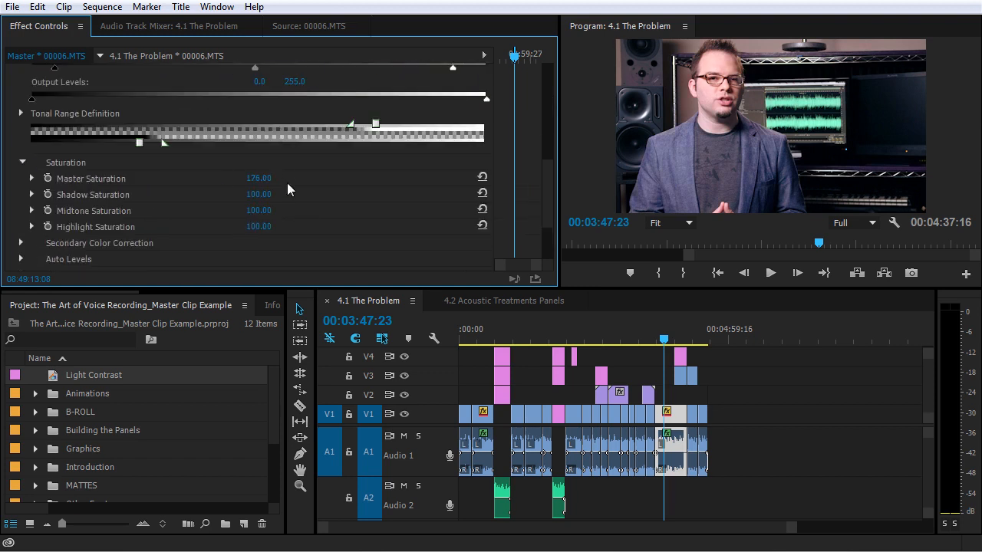
{"action": "left_click", "coordinate": [261, 178]}
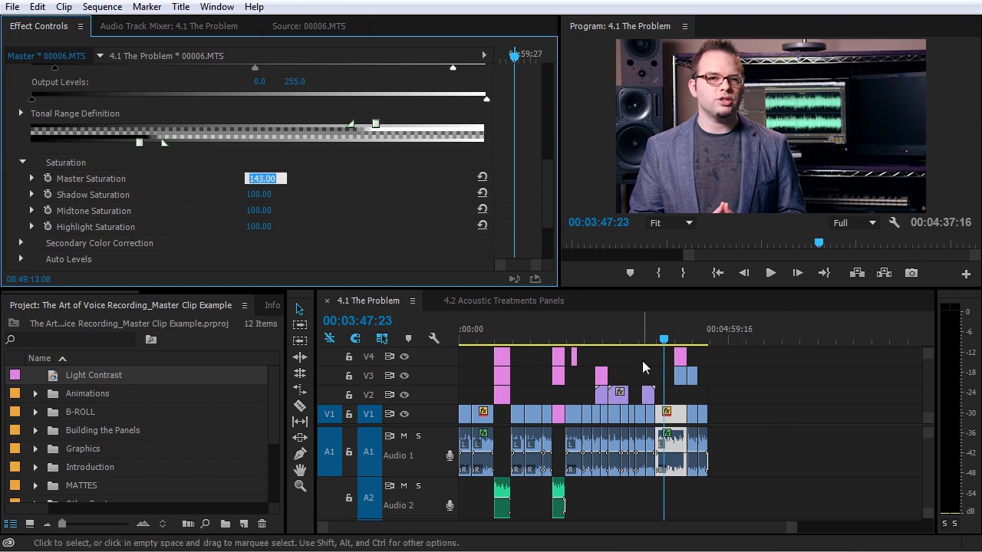
{"action": "left_click", "coordinate": [588, 340]}
{"action": "left_click", "coordinate": [585, 340]}
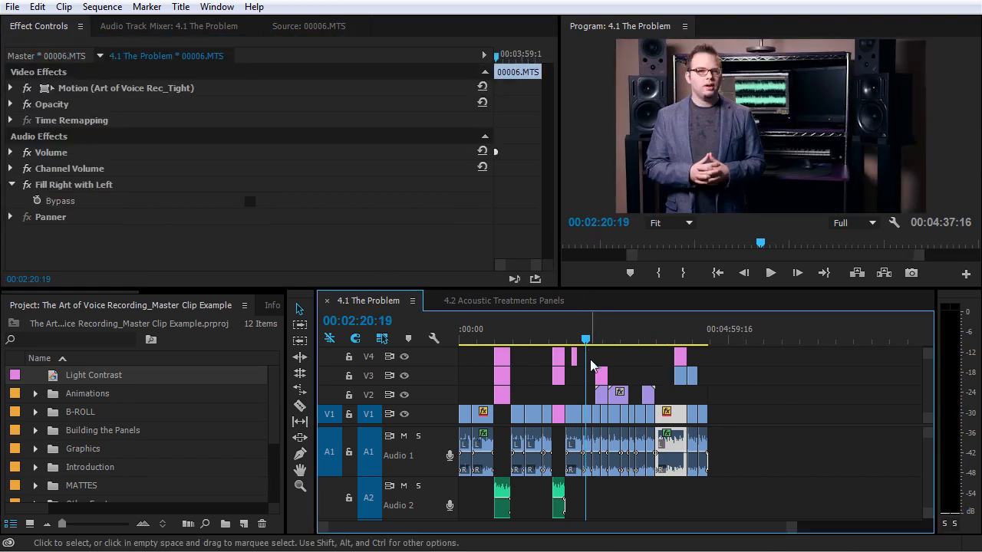